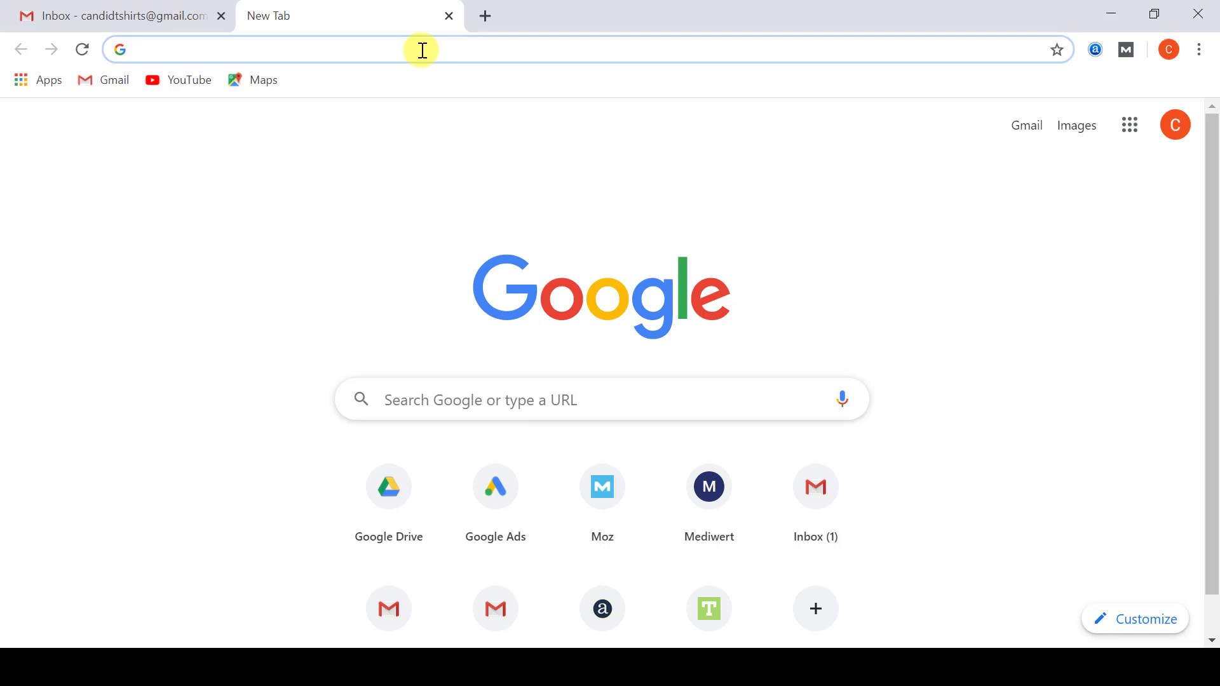
# Search Google for 'hostgator'.
pyautogui.write('hostgator')
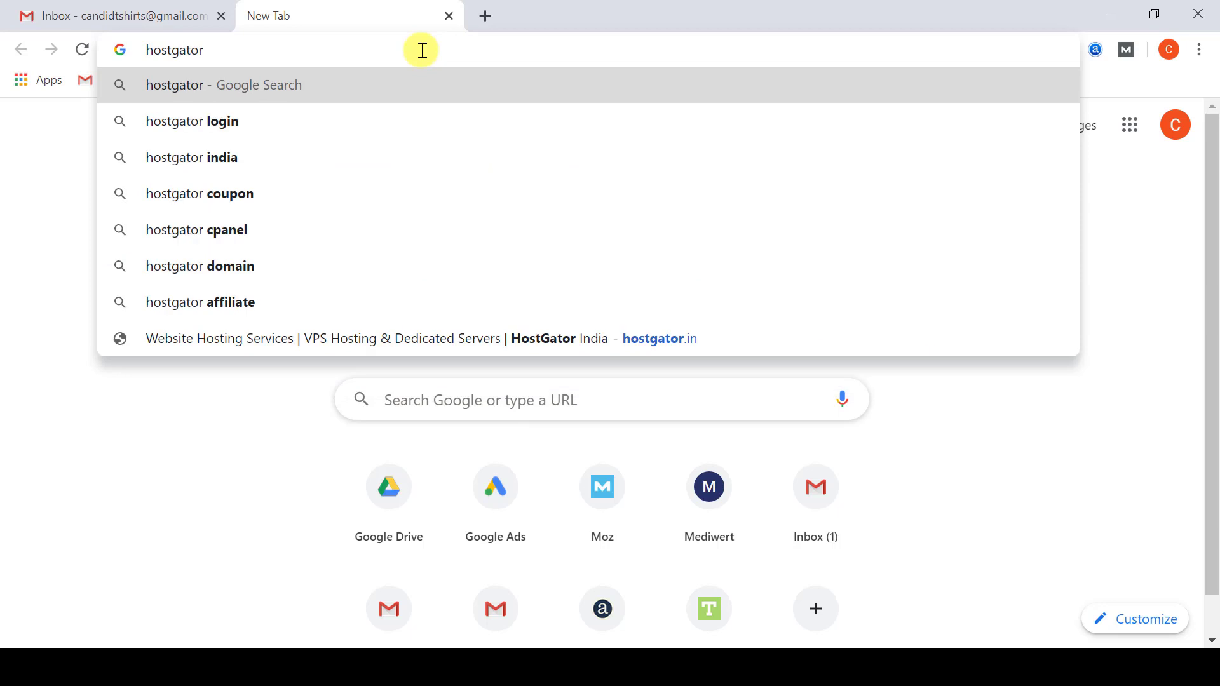
pyautogui.press('Return')
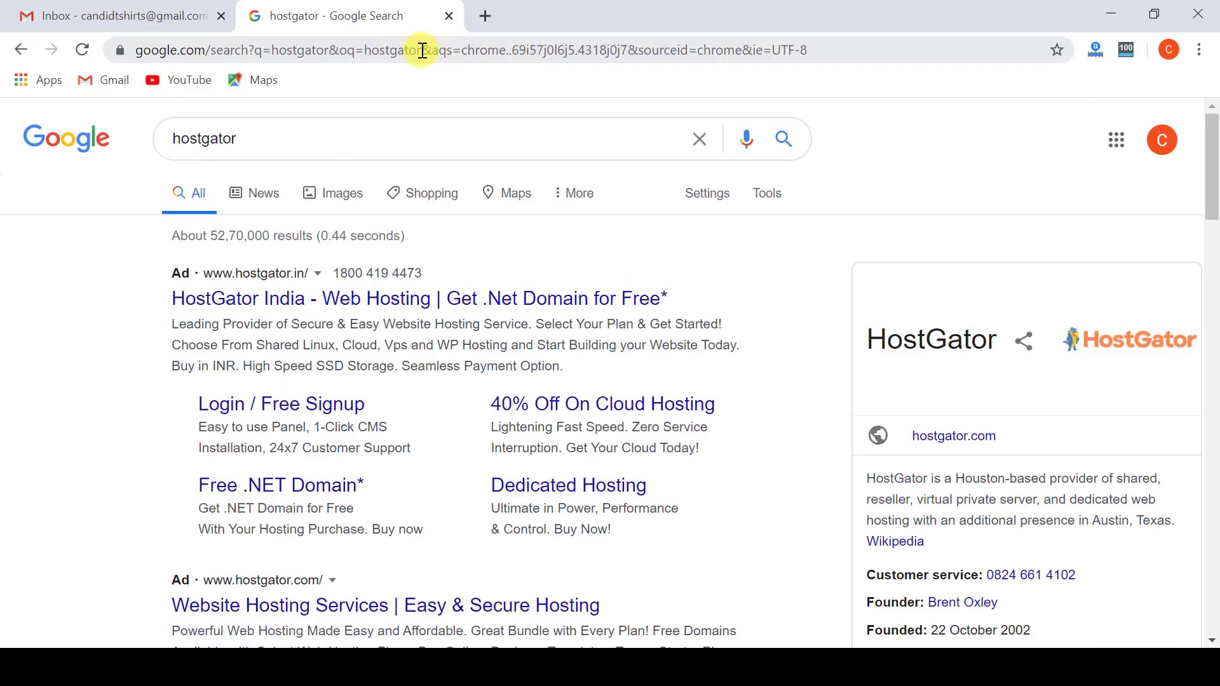
# Open the HostGator India ad result and scroll to the Shared, WordPress, Cloud and VPS plan cards.
pyautogui.click(383, 305)
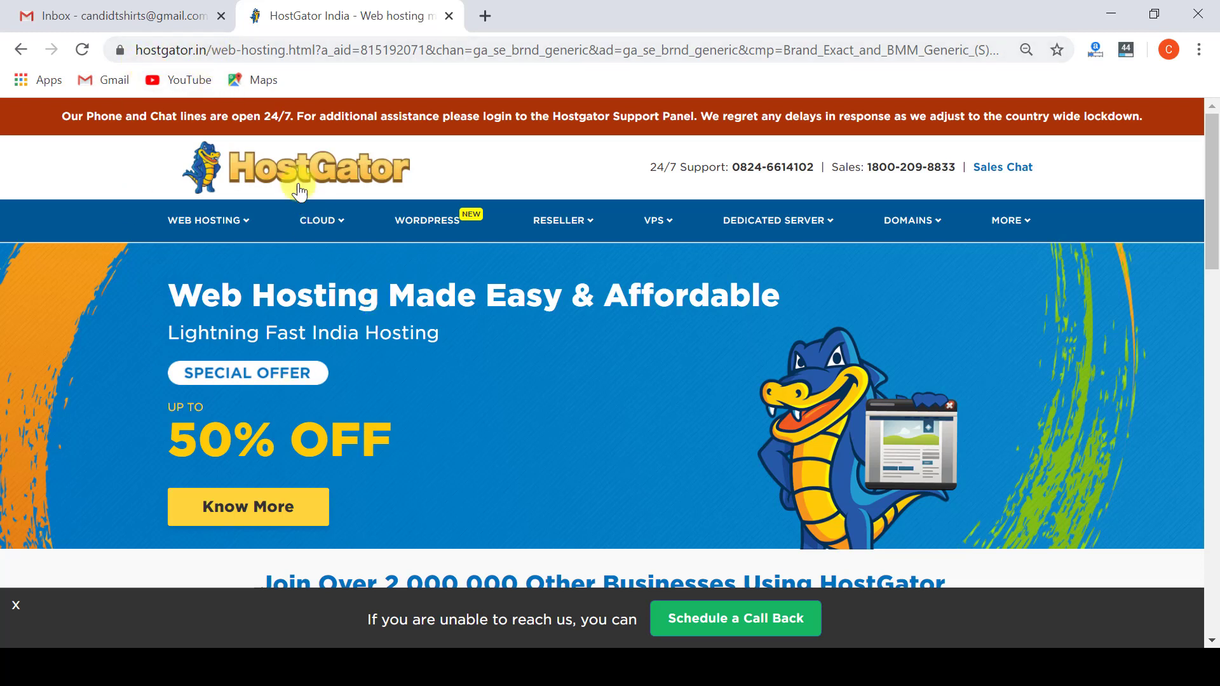
pyautogui.click(133, 345)
pyautogui.scroll(-5, 345, 411)
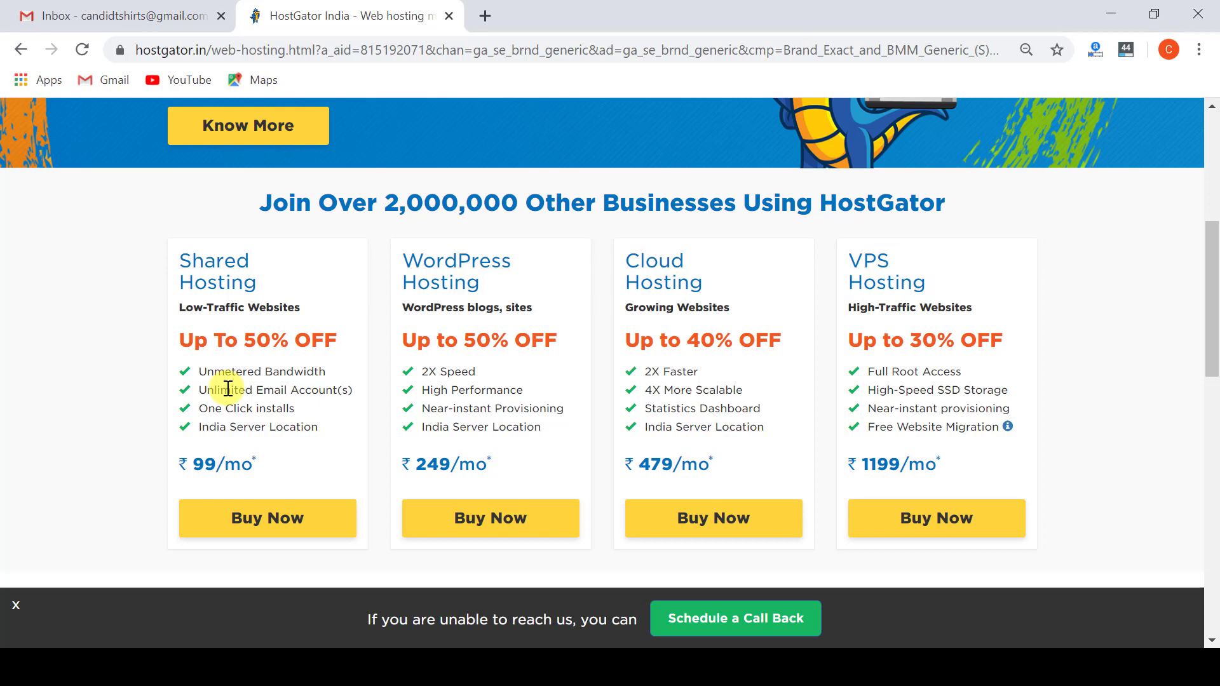
# Scroll back to the top of the HostGator India page showing the 50% off offer.
pyautogui.scroll(6, 227, 389)
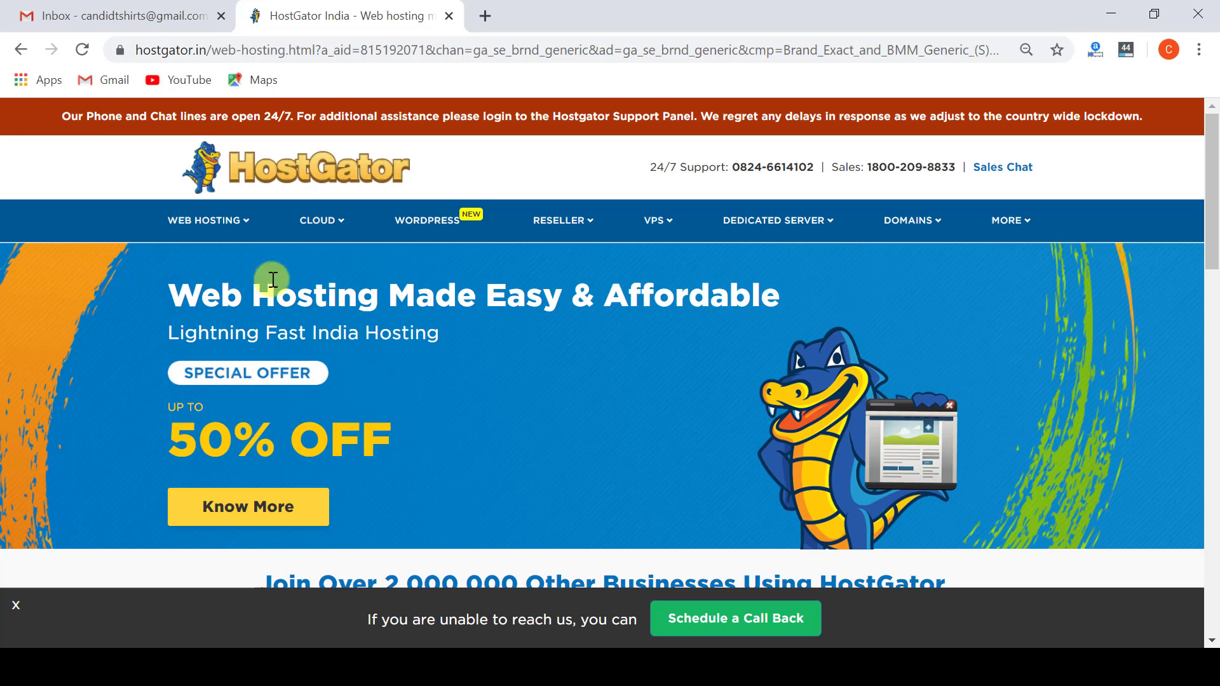
pyautogui.moveTo(226, 234)
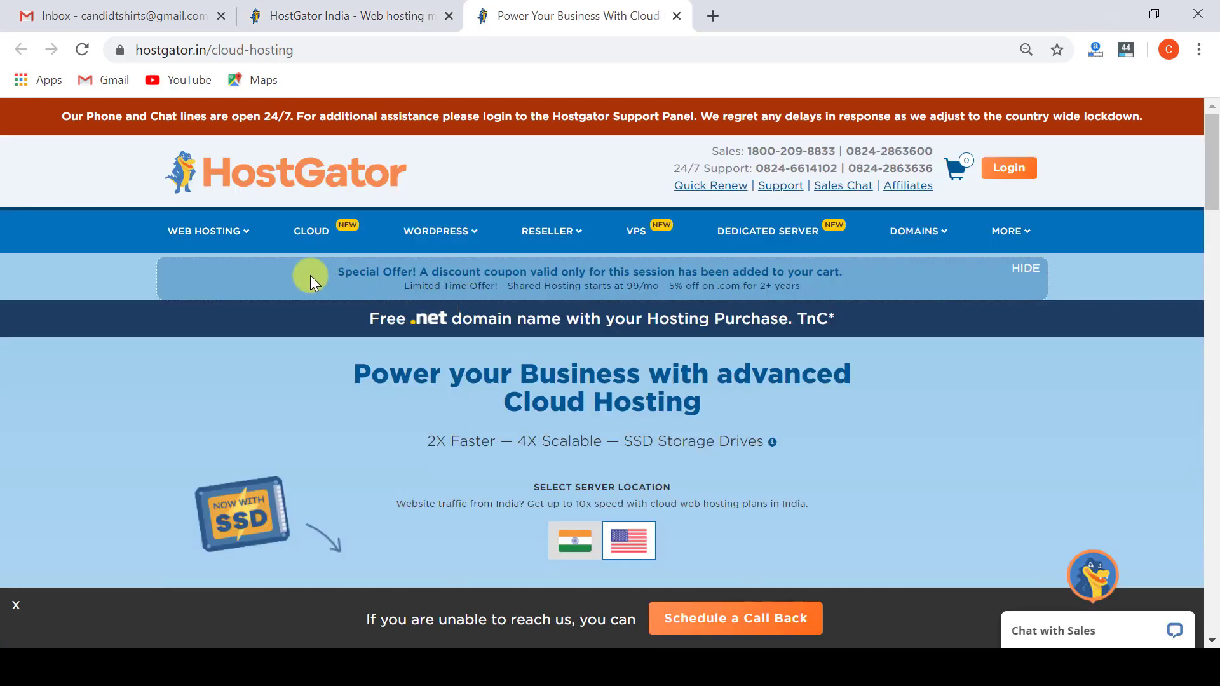
# Go to Linux Shared Hosting and scroll to the Starter, Hatchling, Baby and Business plans.
pyautogui.moveTo(199, 236)
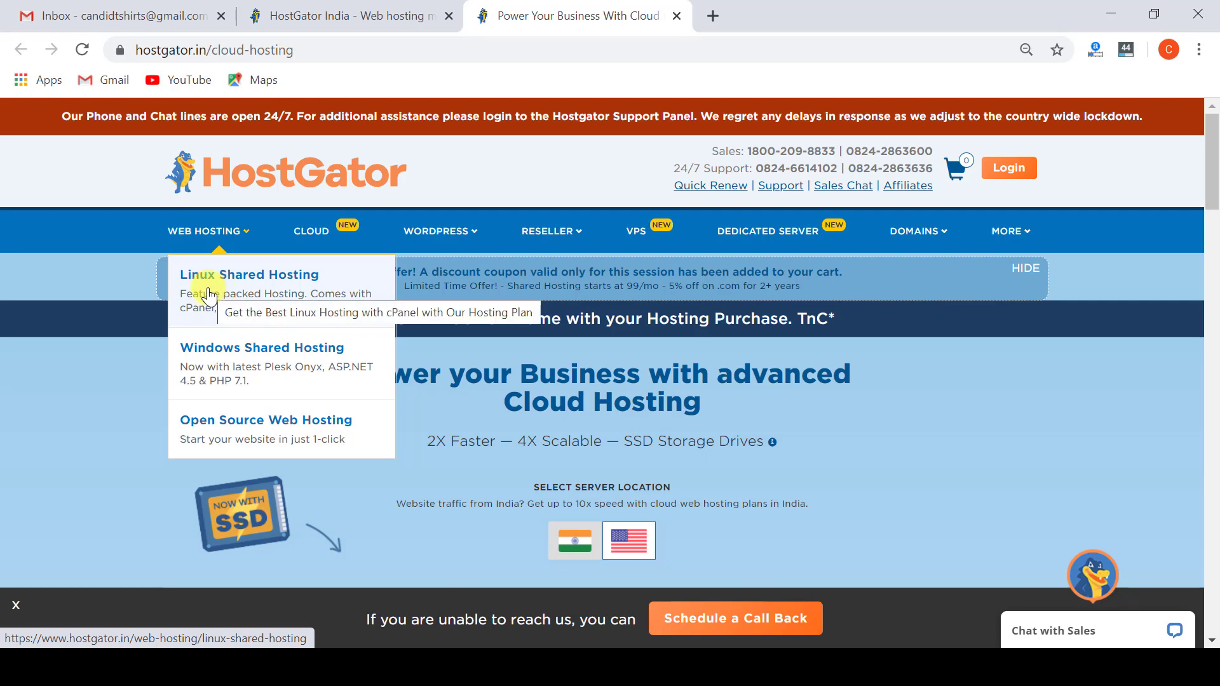
pyautogui.click(210, 295)
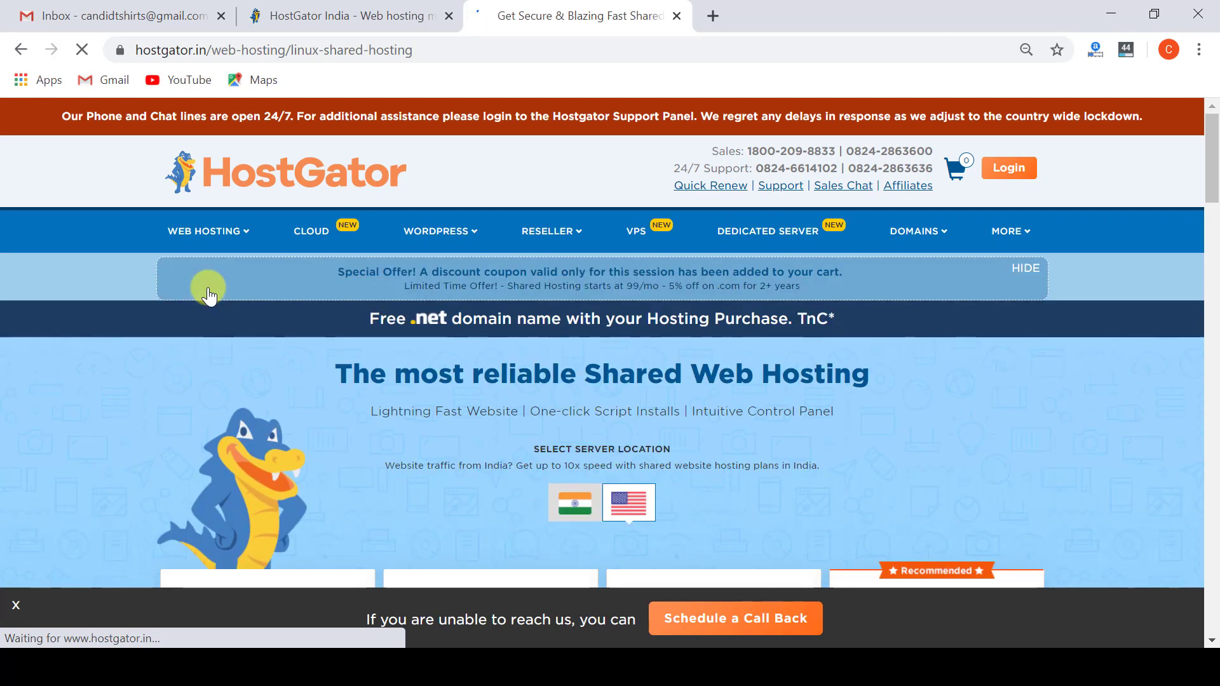
pyautogui.scroll(-5, 407, 418)
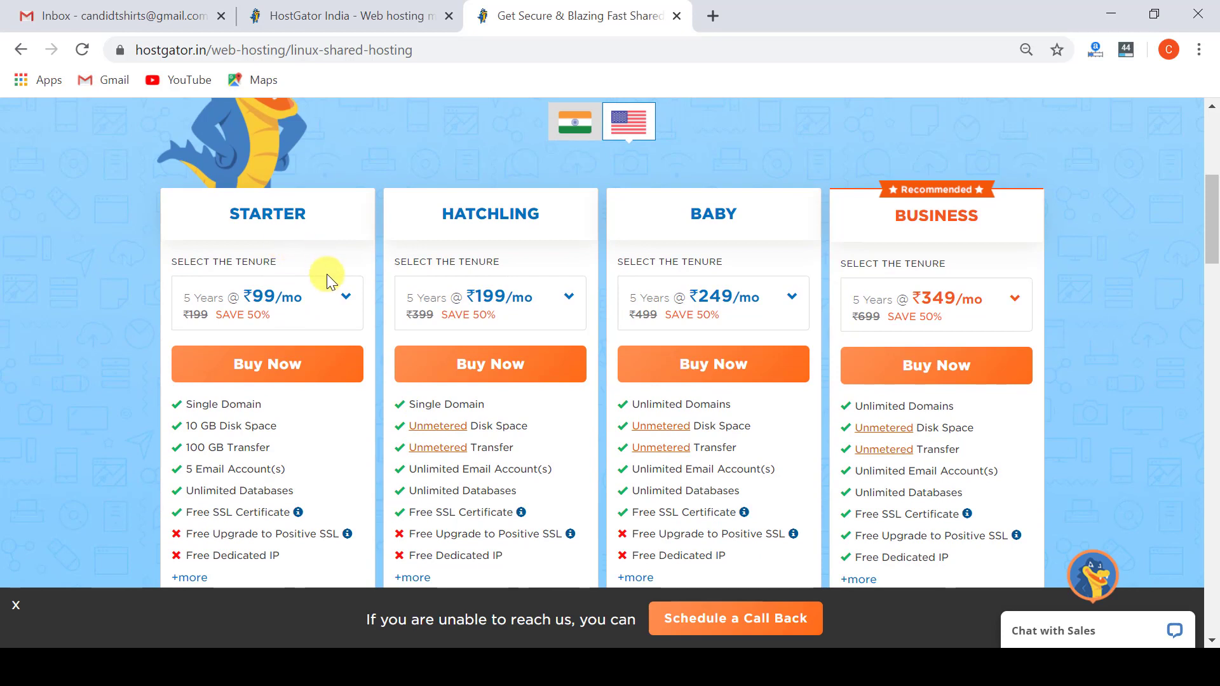
# Highlight Starter's Single Domain, 10 GB Disk Space and 100 GB Transfer features, then list its tenures.
pyautogui.doubleClick(235, 406)
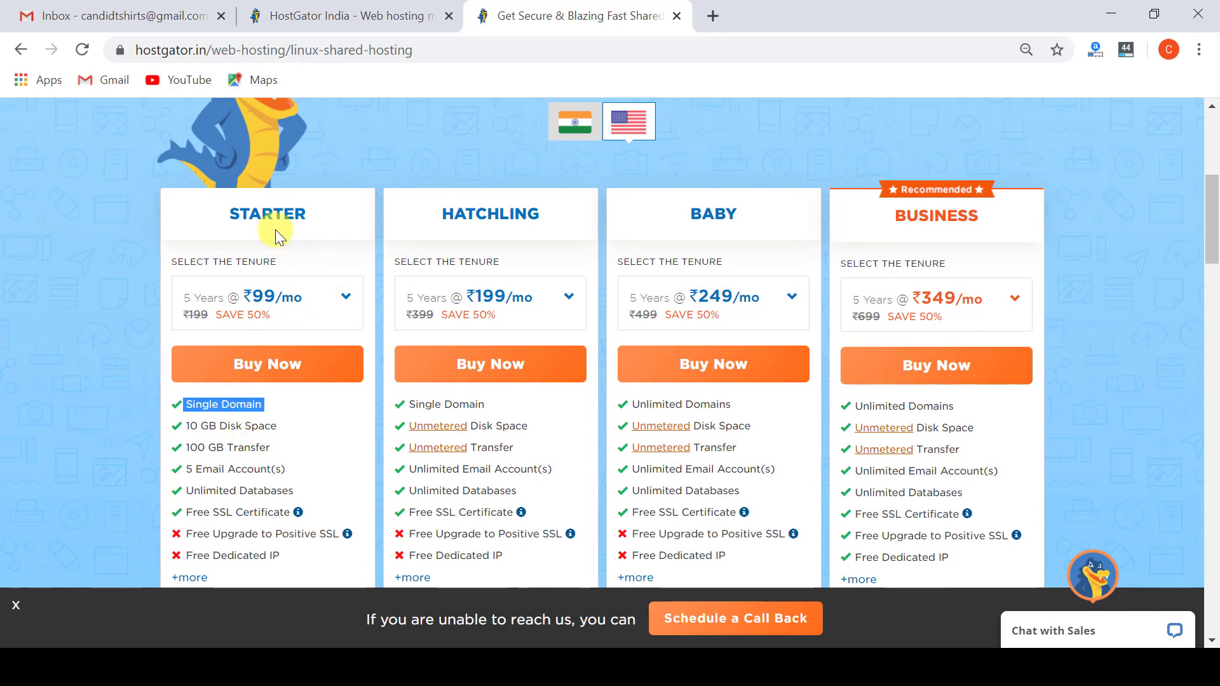
pyautogui.click(239, 427)
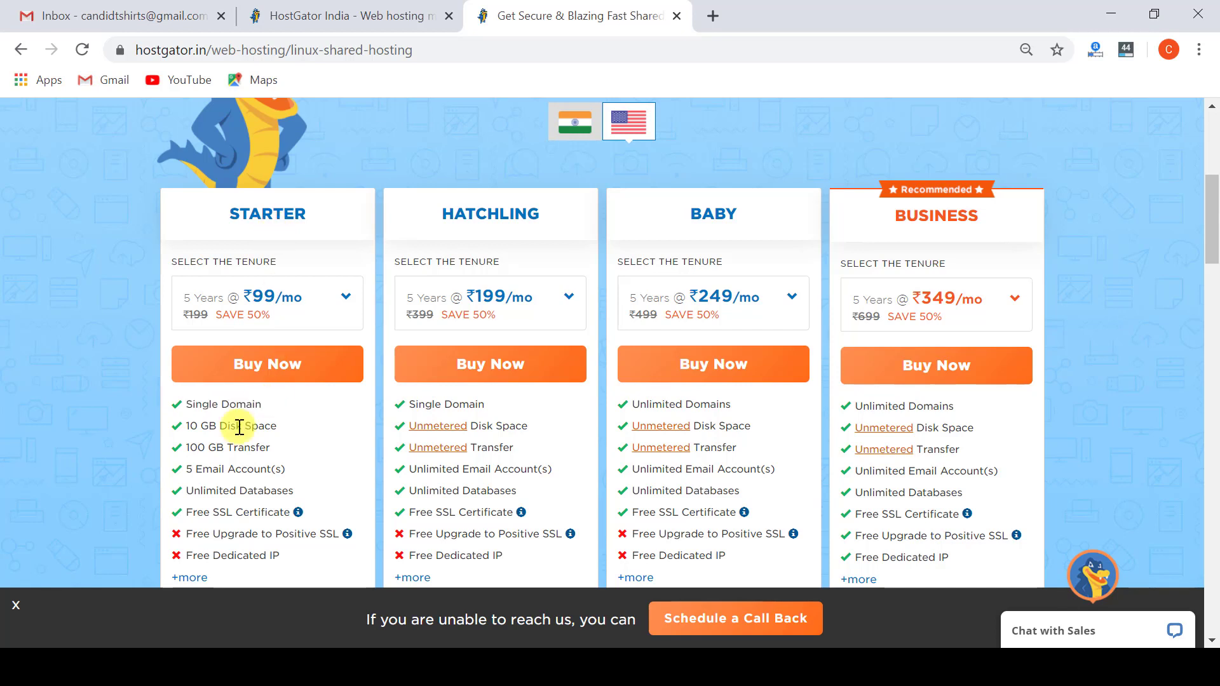
pyautogui.tripleClick(239, 428)
pyautogui.click(239, 427)
pyautogui.tripleClick(254, 449)
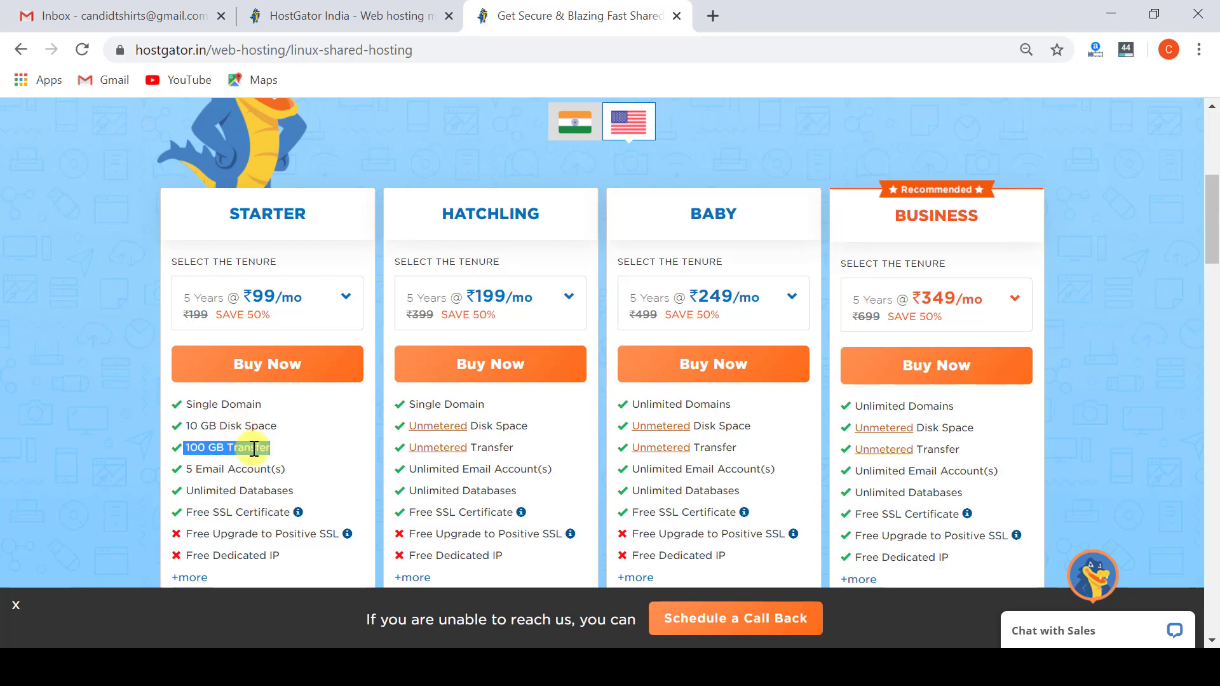
pyautogui.click(253, 448)
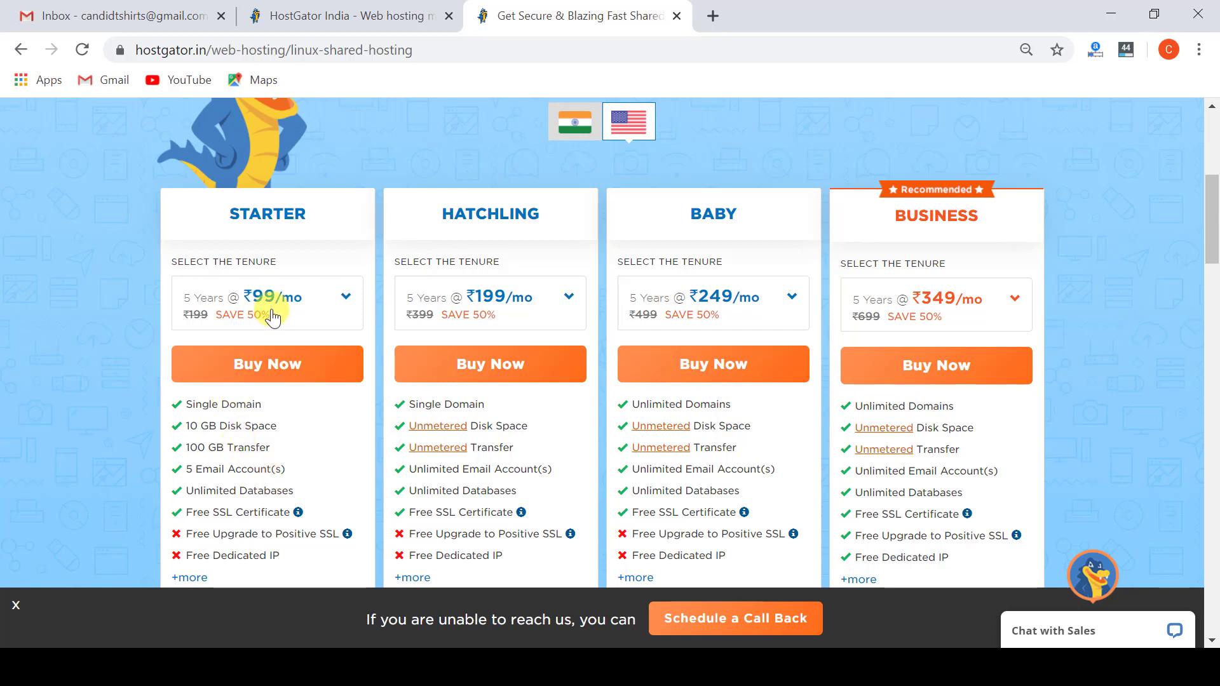
pyautogui.click(308, 314)
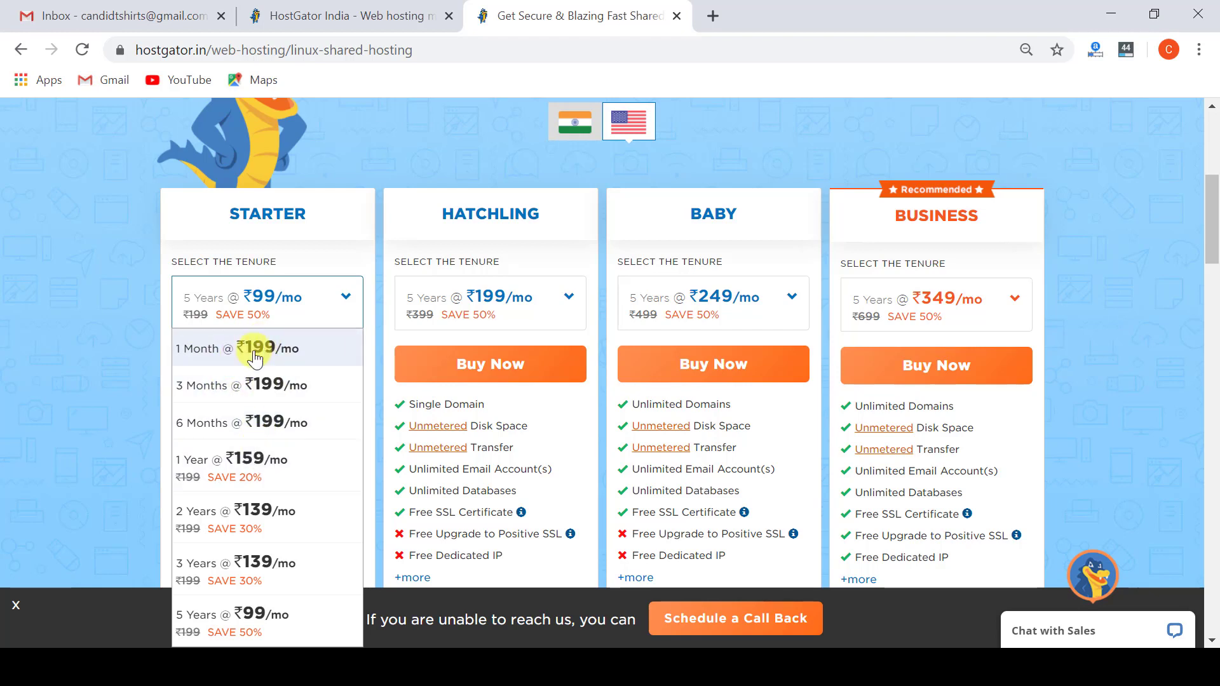
# Choose the 3 Months tenure at ₹199/mo for the Starter plan and start buying it.
pyautogui.click(243, 396)
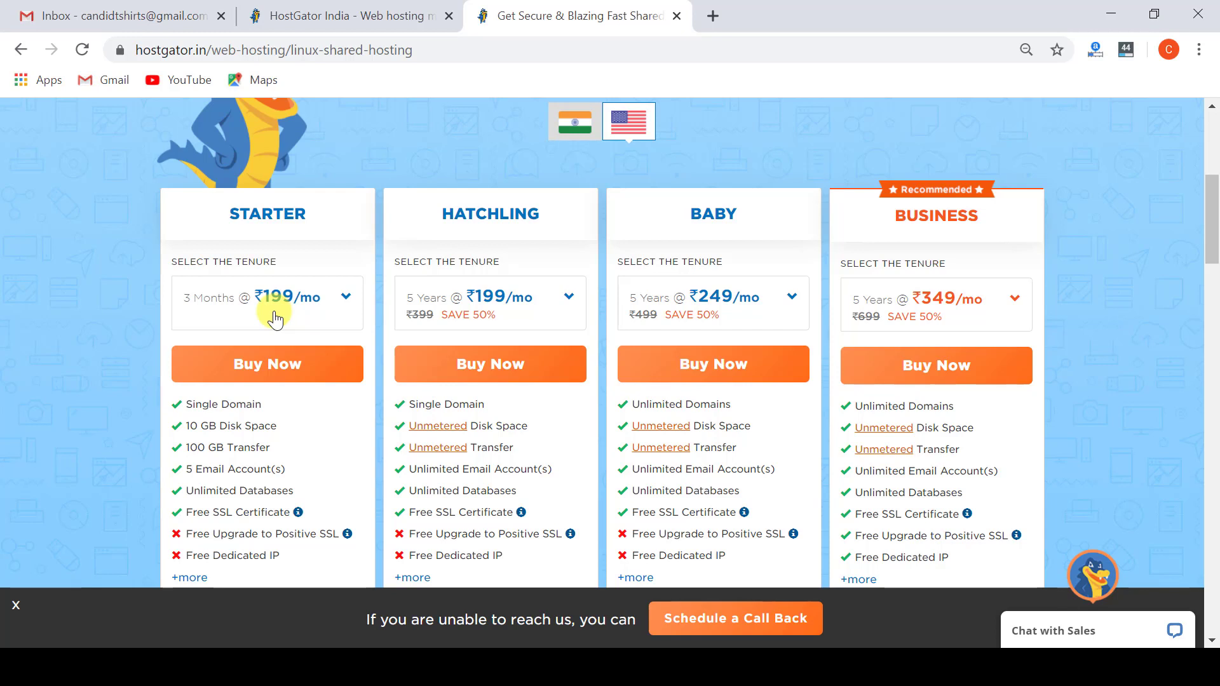
pyautogui.click(275, 319)
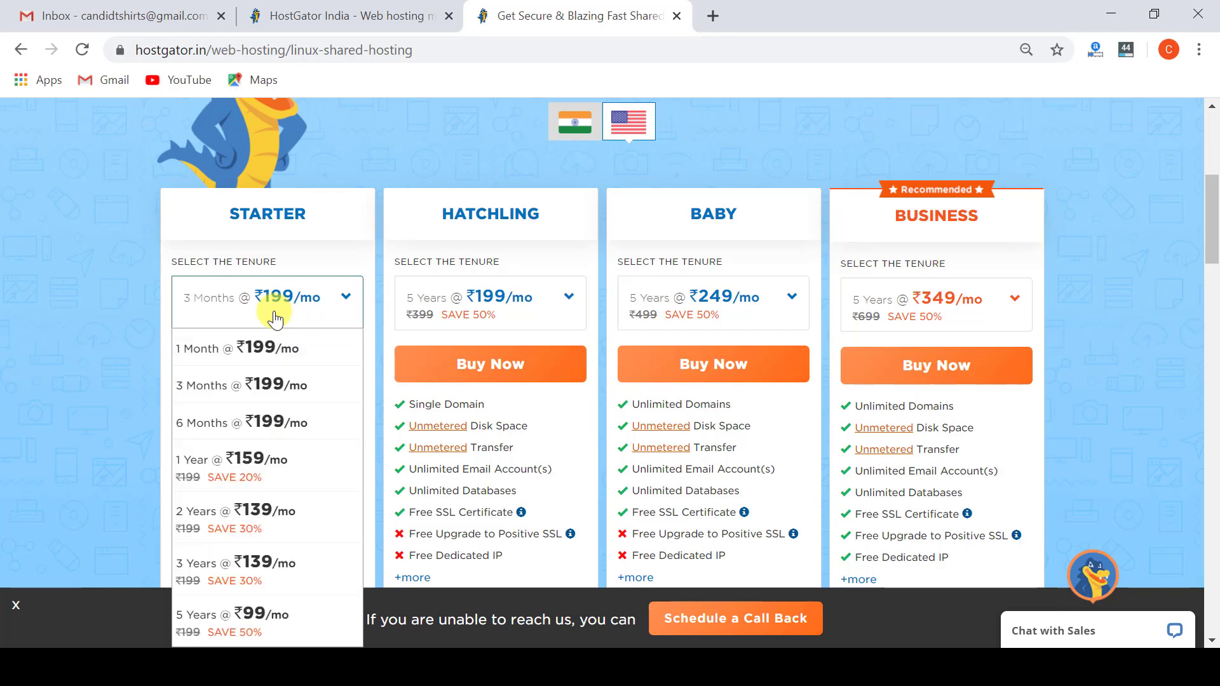
pyautogui.click(275, 319)
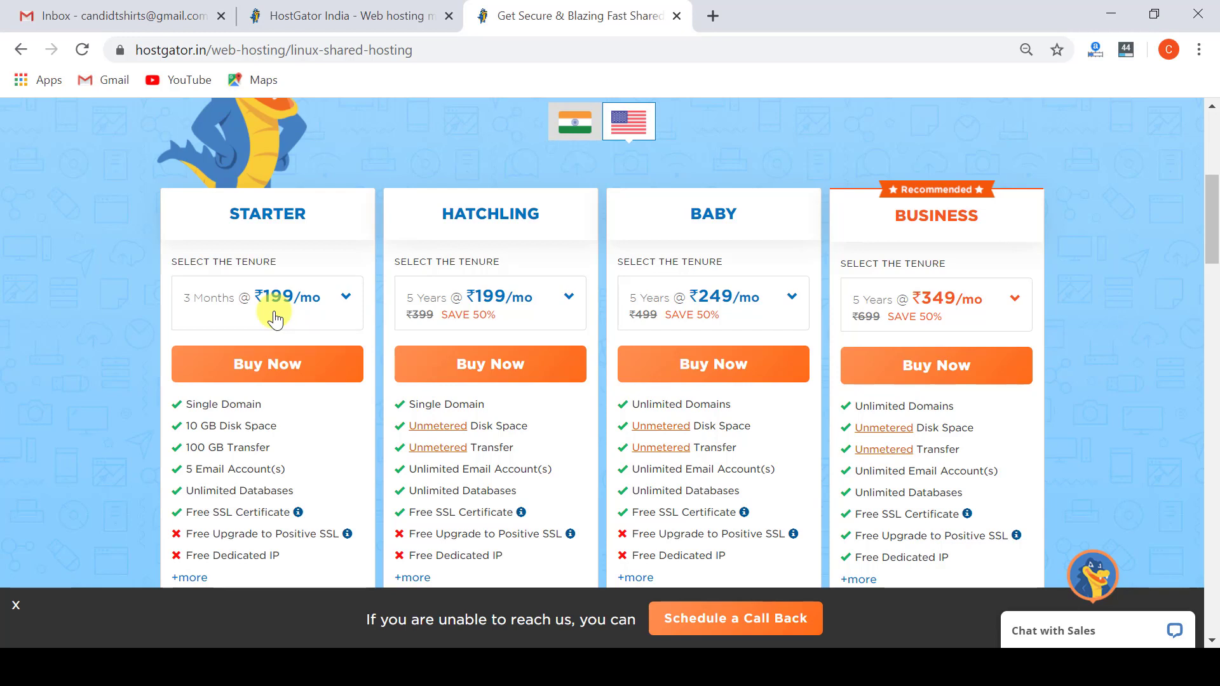
pyautogui.click(275, 320)
pyautogui.click(242, 392)
pyautogui.click(251, 372)
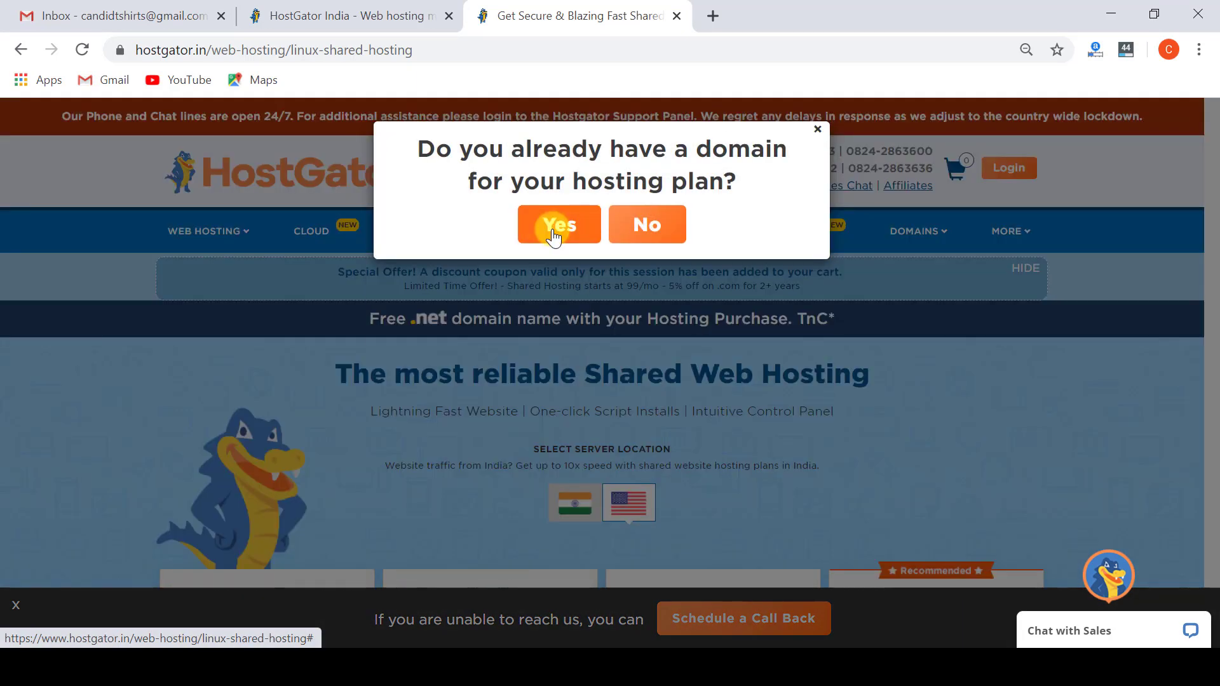
# Enter candidtshirts.com as the owned domain, decline Backup, SSL and SiteLock, and continue to cart.
pyautogui.click(554, 225)
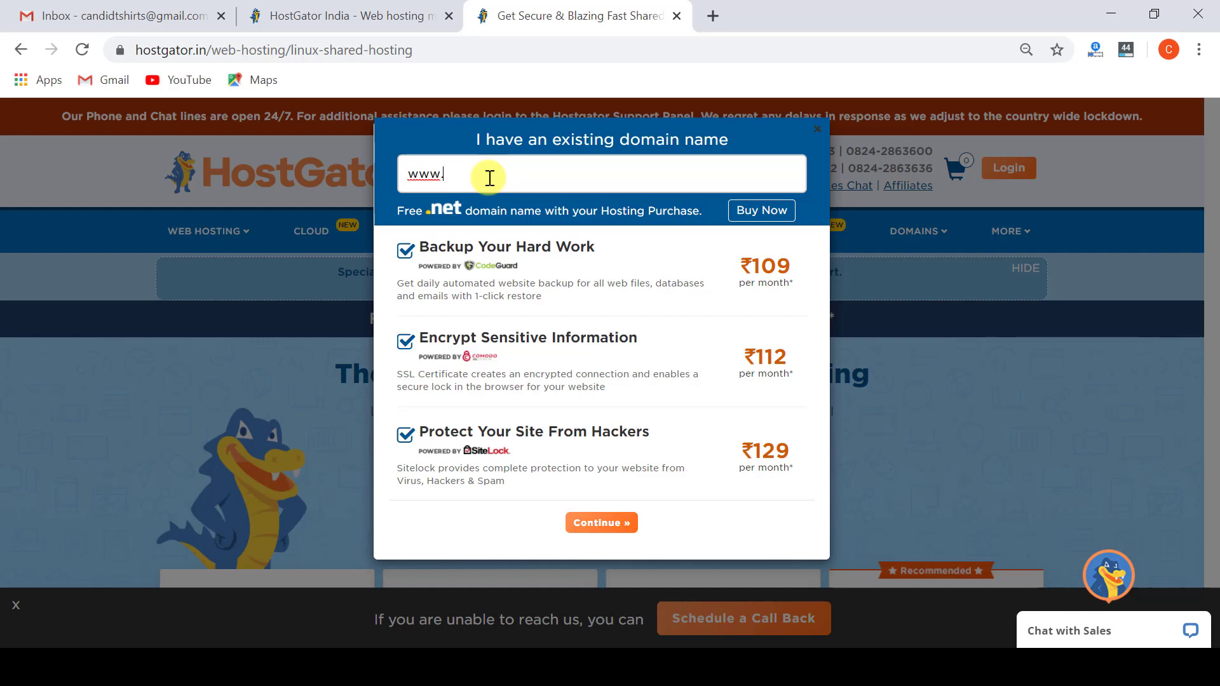
pyautogui.write('candidtshirts.com')
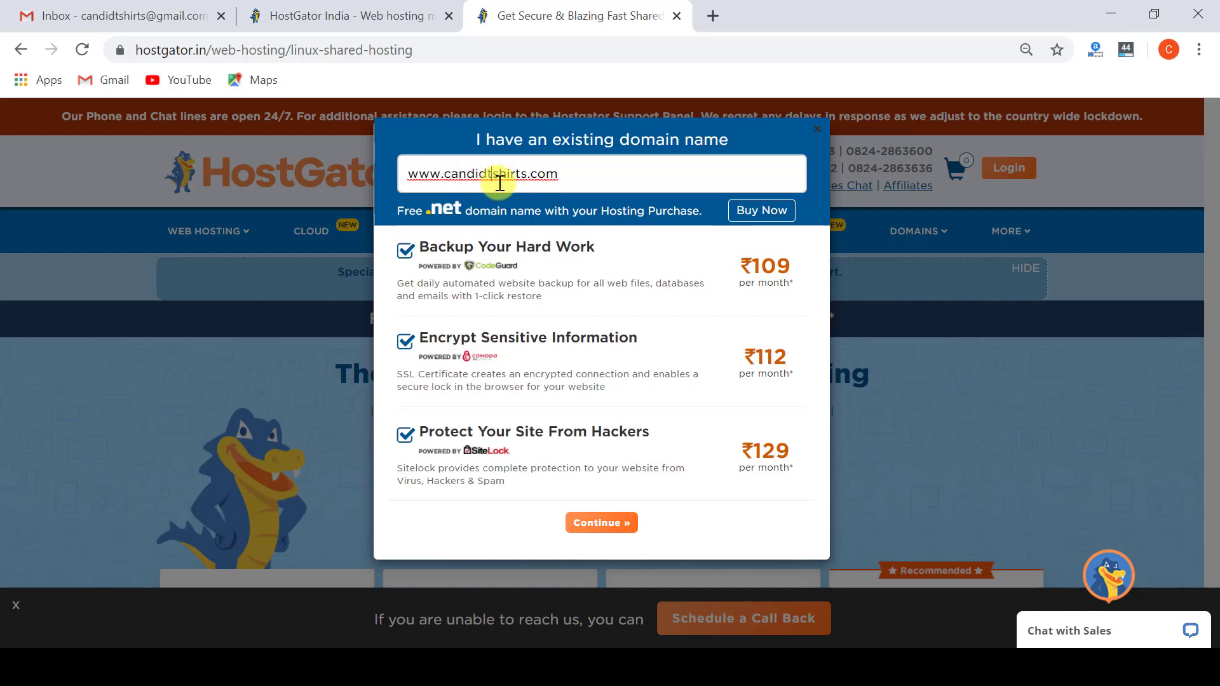
pyautogui.click(515, 176)
pyautogui.moveTo(569, 176); pyautogui.dragTo(408, 175)
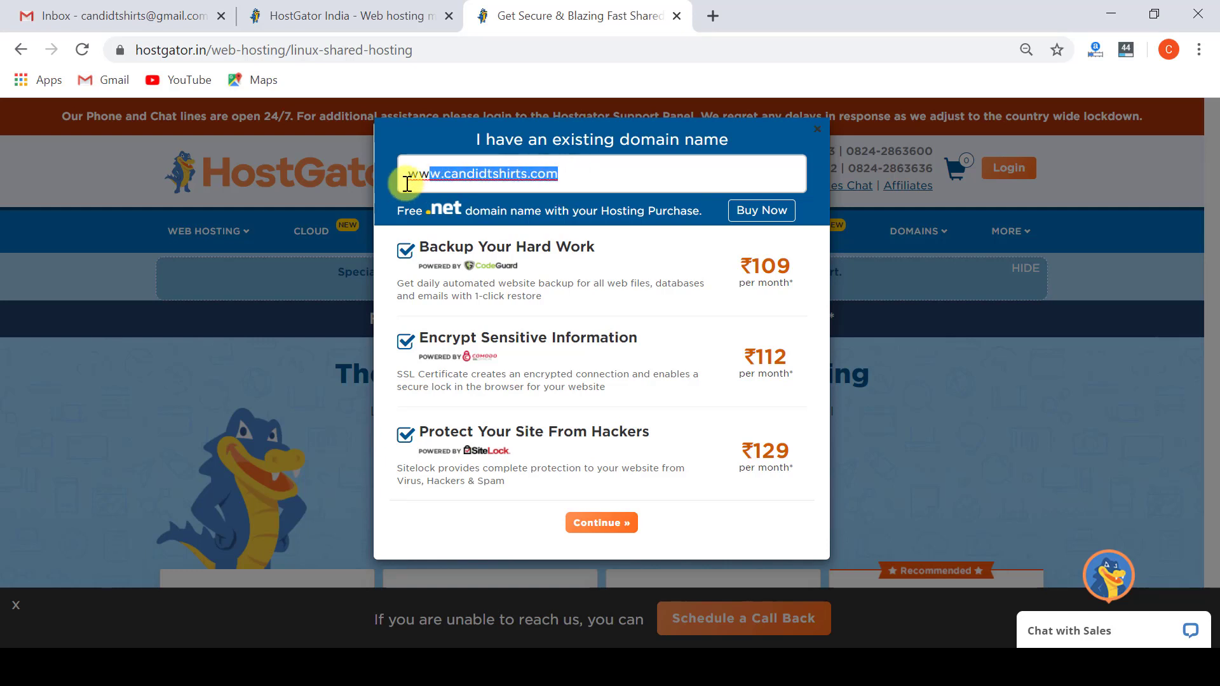
pyautogui.click(491, 177)
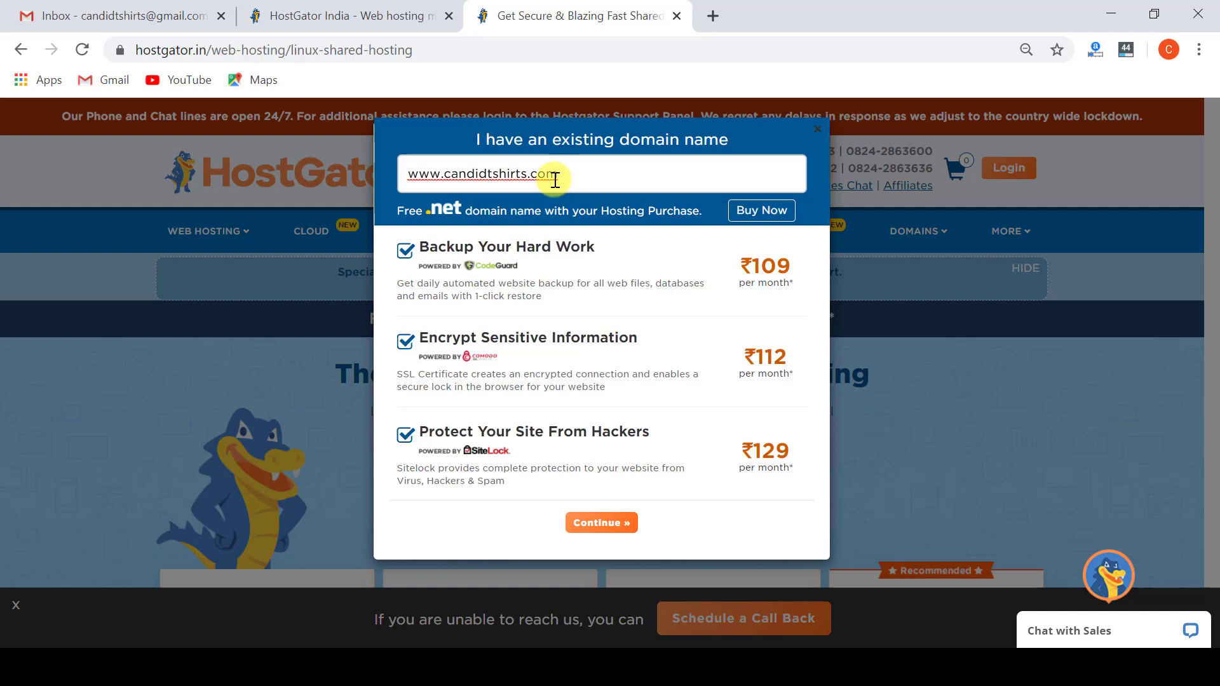
pyautogui.moveTo(553, 177); pyautogui.dragTo(409, 174)
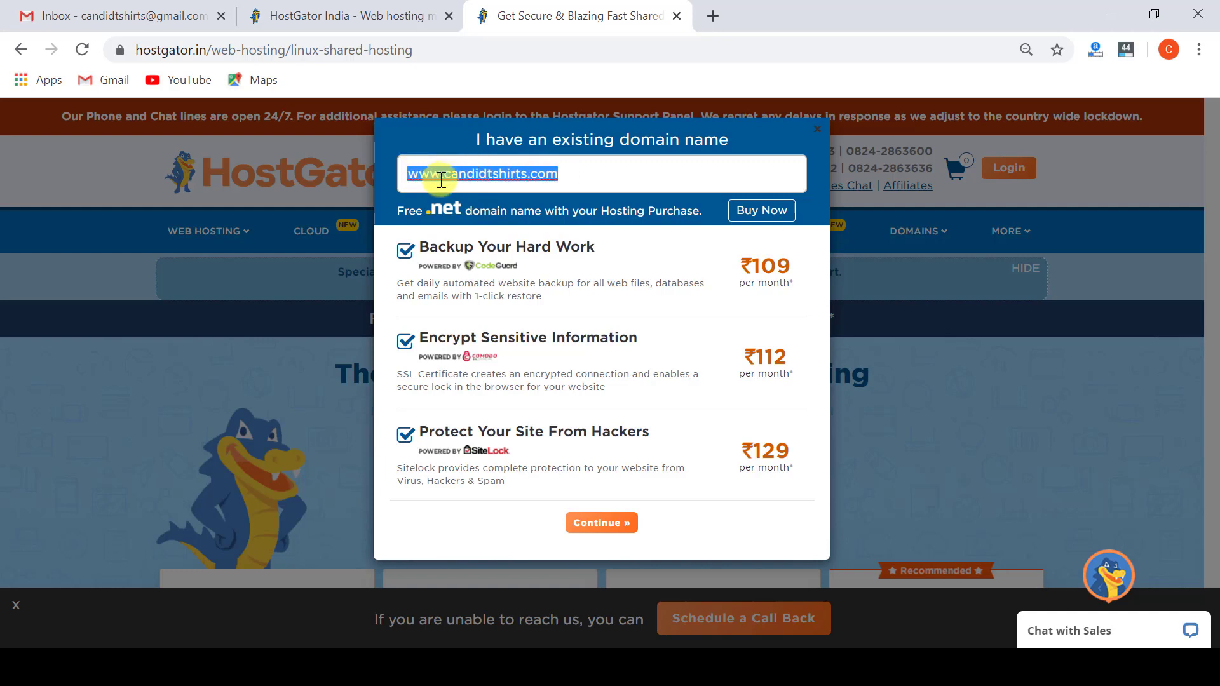
pyautogui.click(493, 178)
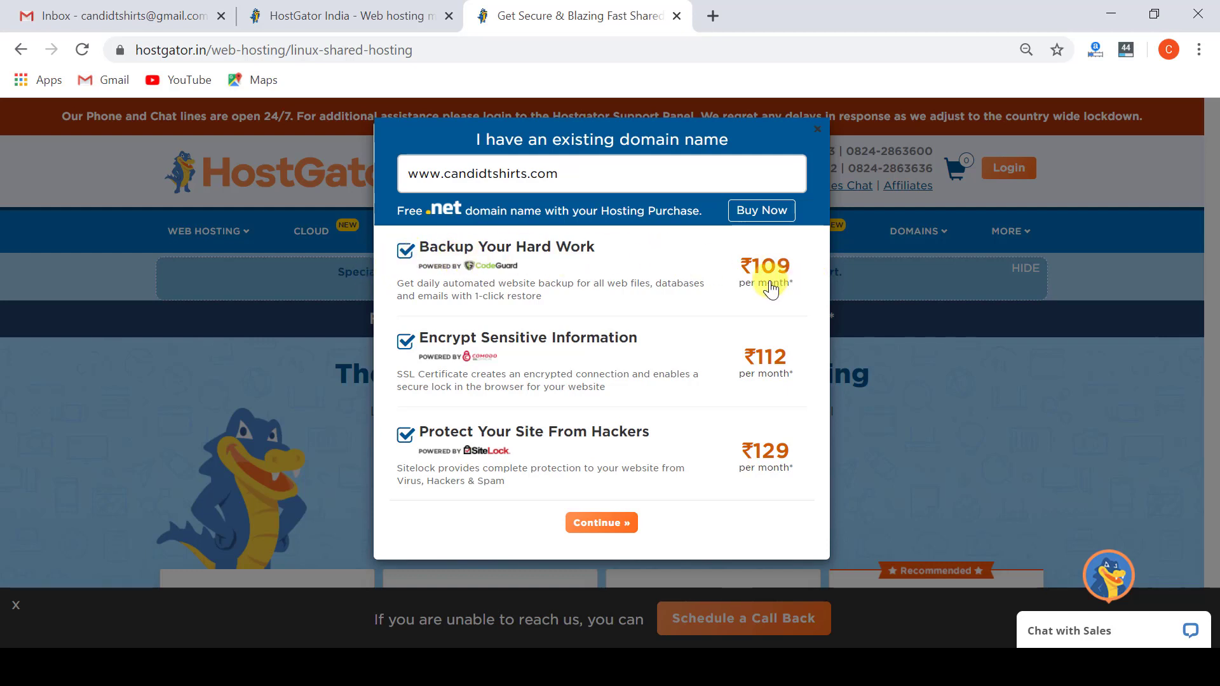
pyautogui.click(405, 435)
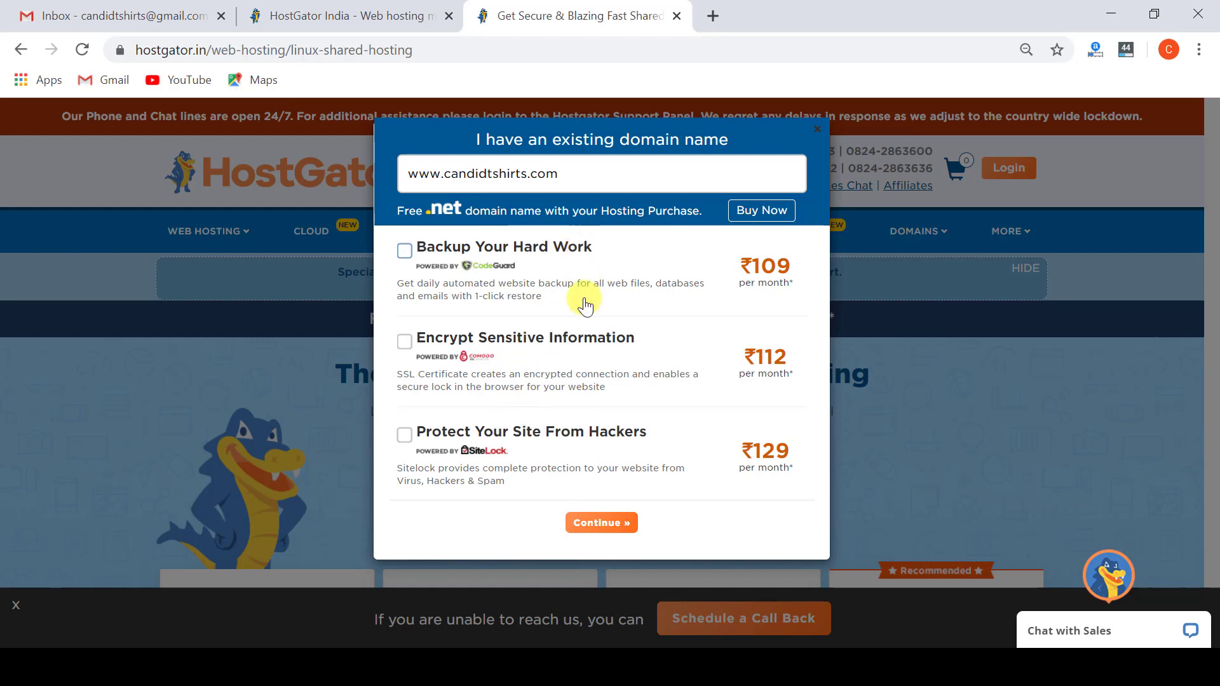
pyautogui.click(608, 525)
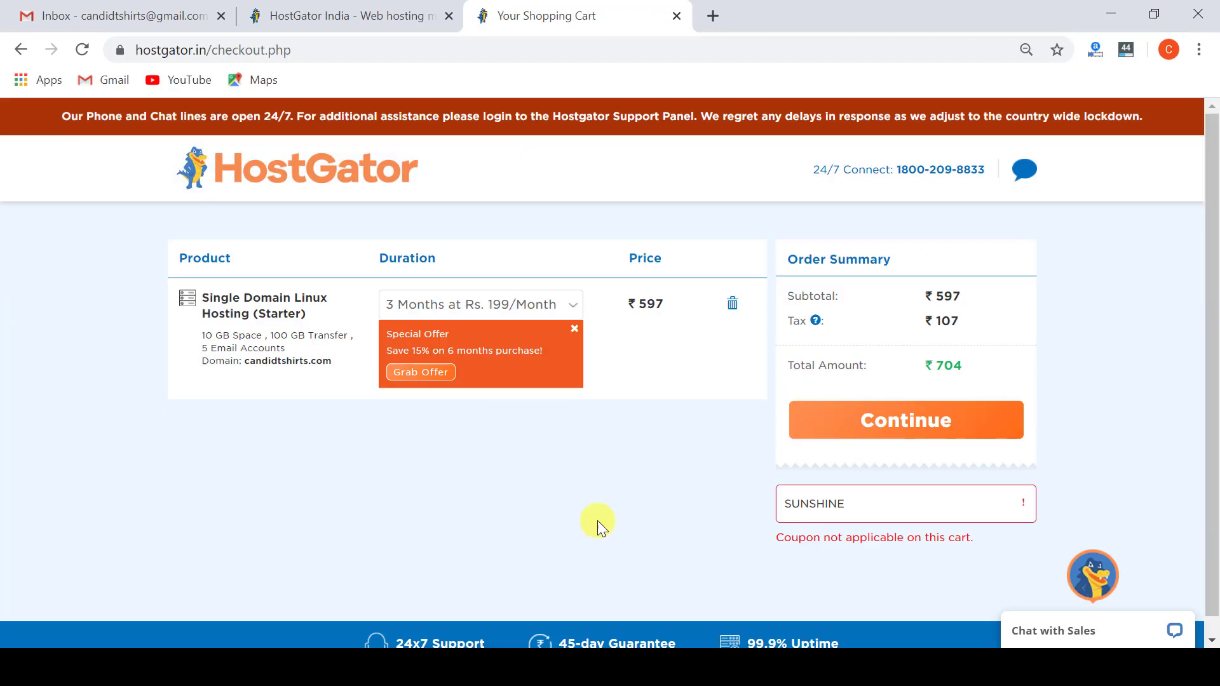
# Apply the UPGRADE special-offer coupon, cutting the total to ₹634.01, and proceed to checkout.
pyautogui.click(422, 371)
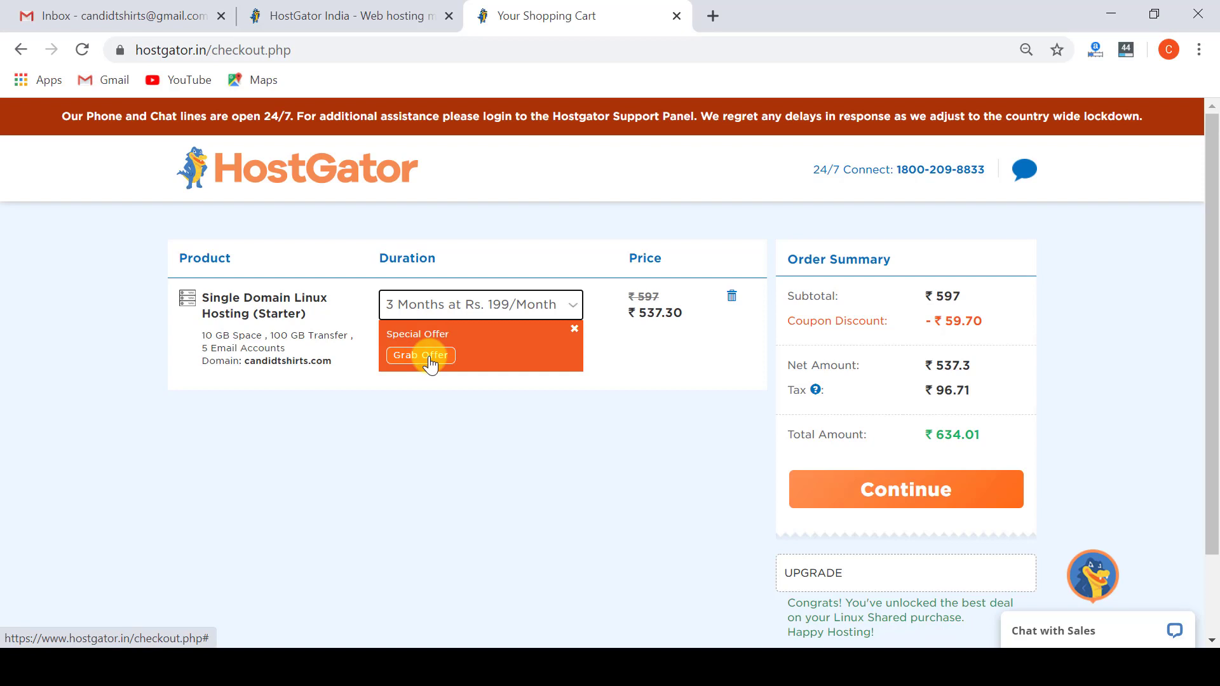
pyautogui.click(429, 359)
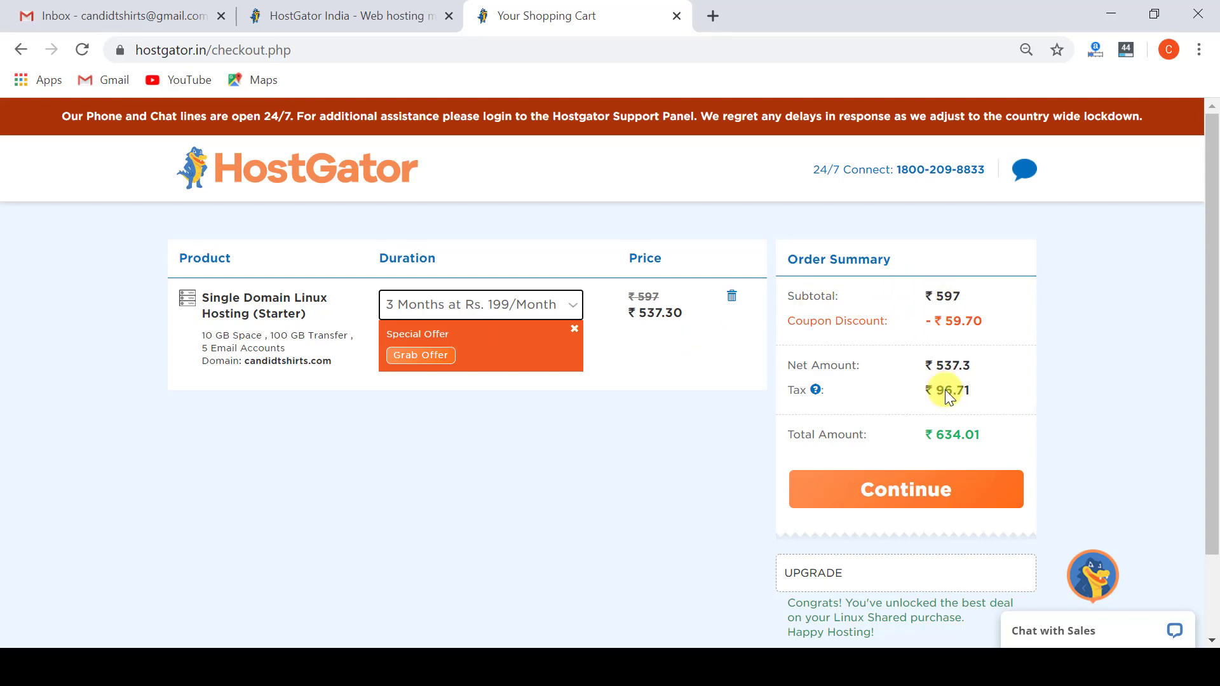
pyautogui.scroll(-2, 951, 428)
pyautogui.click(911, 397)
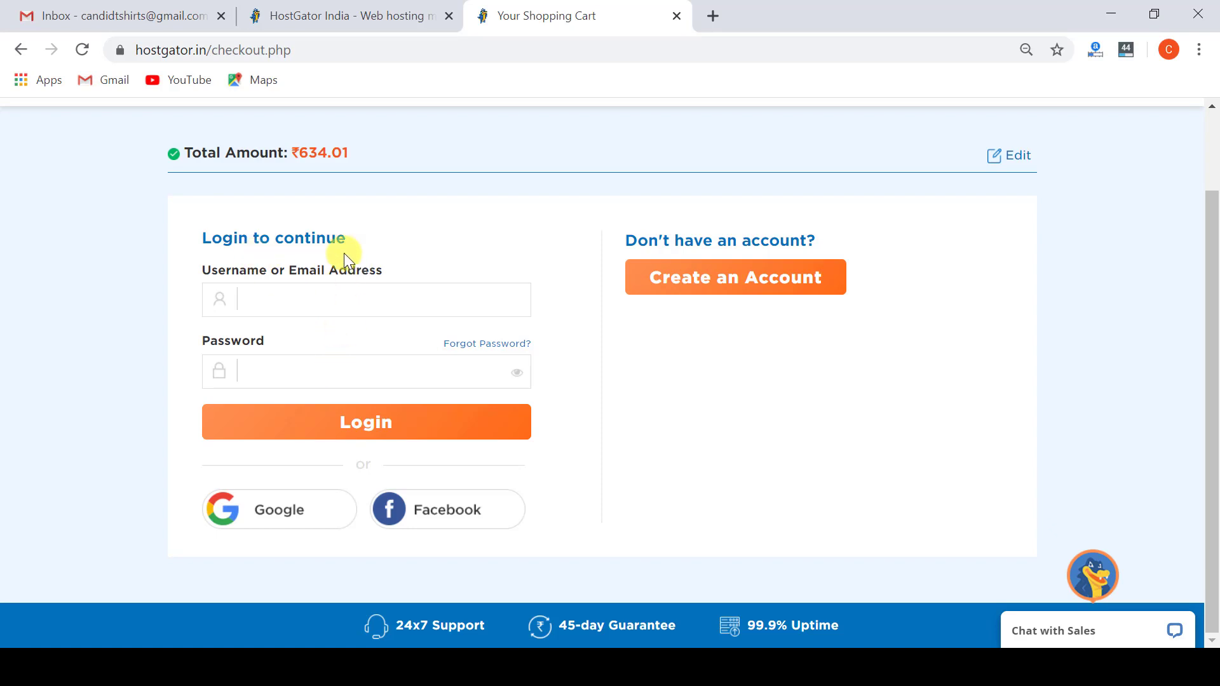
# Start a new account, fill in the full name, contact details and GST number, and submit them.
pyautogui.click(717, 286)
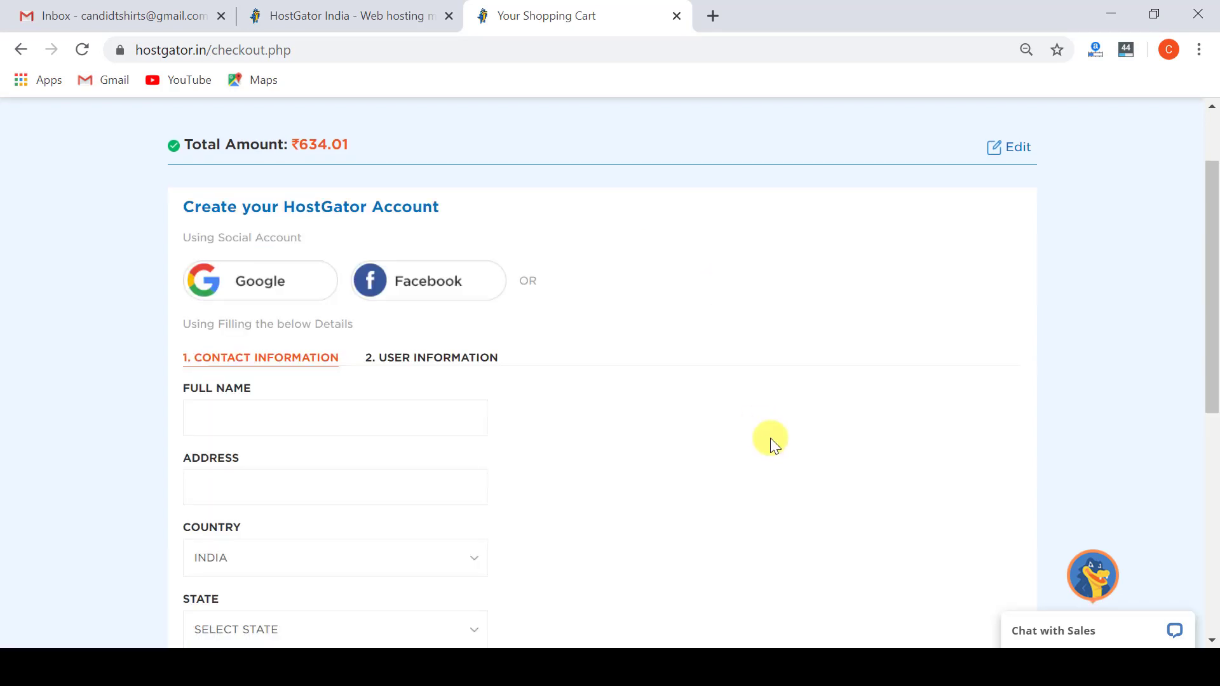
pyautogui.scroll(-3, 325, 223)
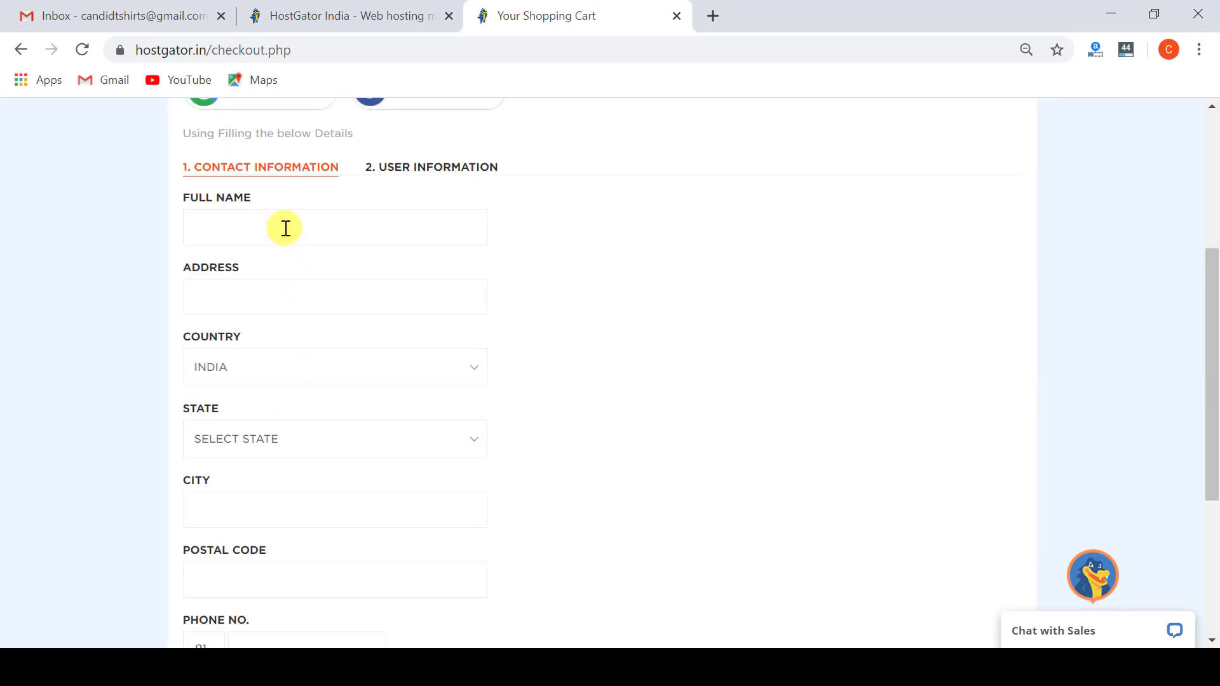
pyautogui.write('JItender')
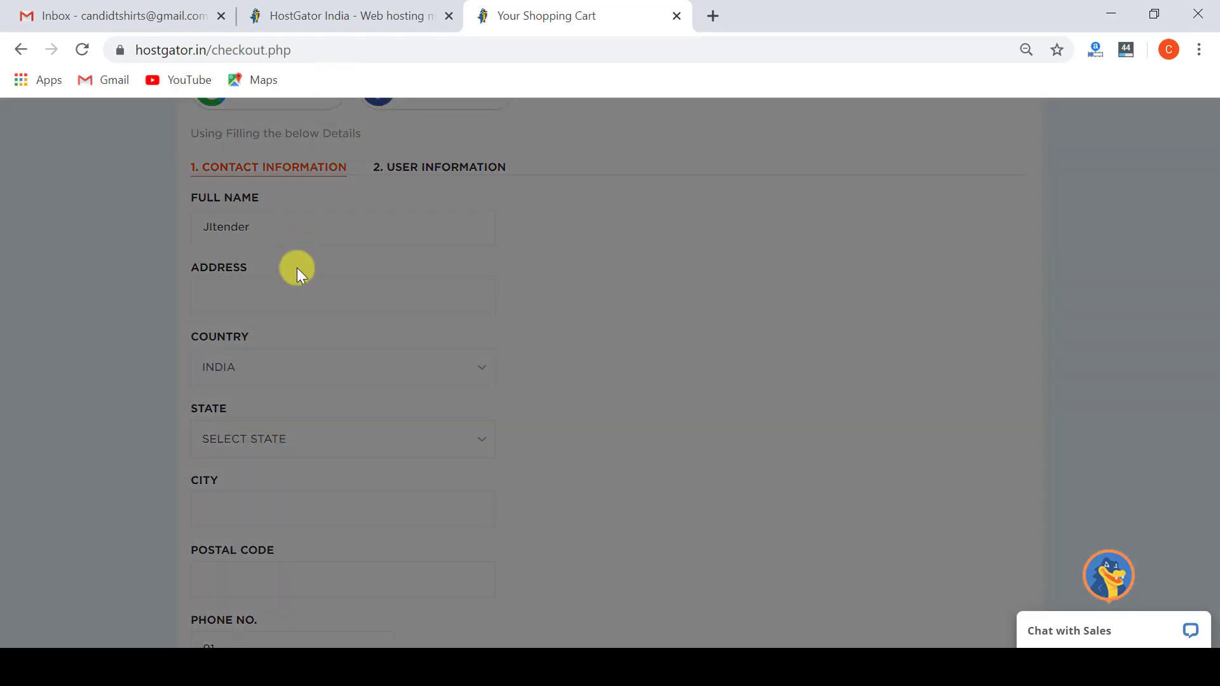
pyautogui.click(874, 139)
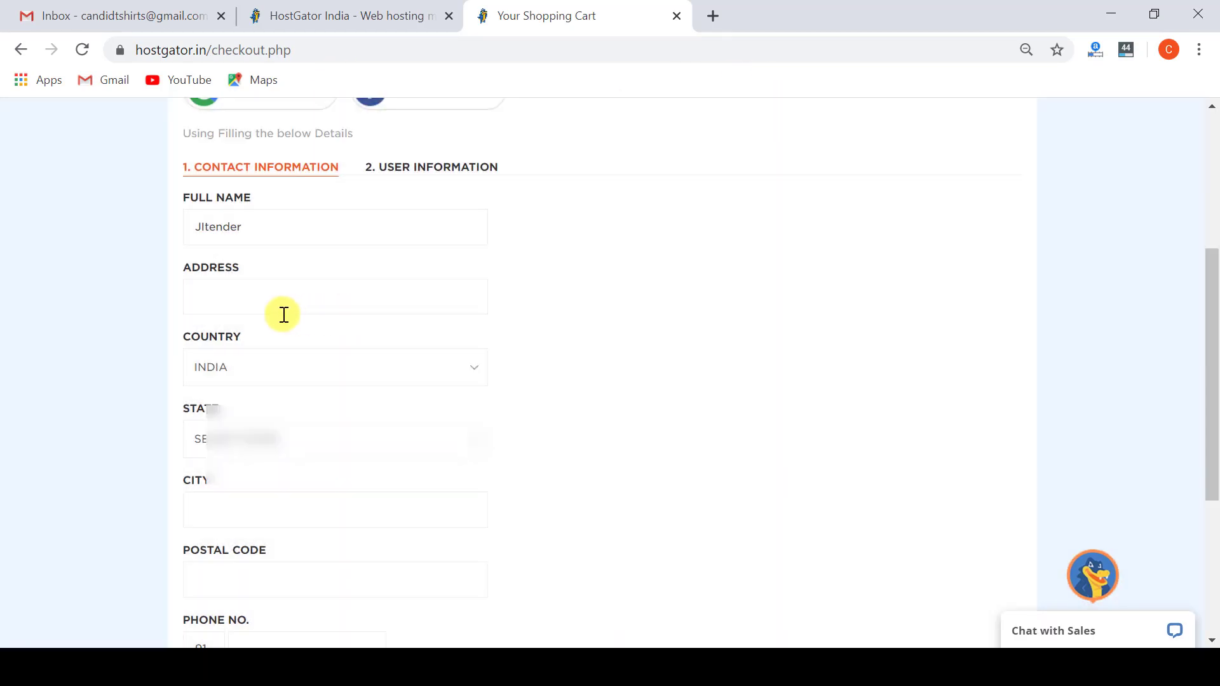
pyautogui.click(333, 447)
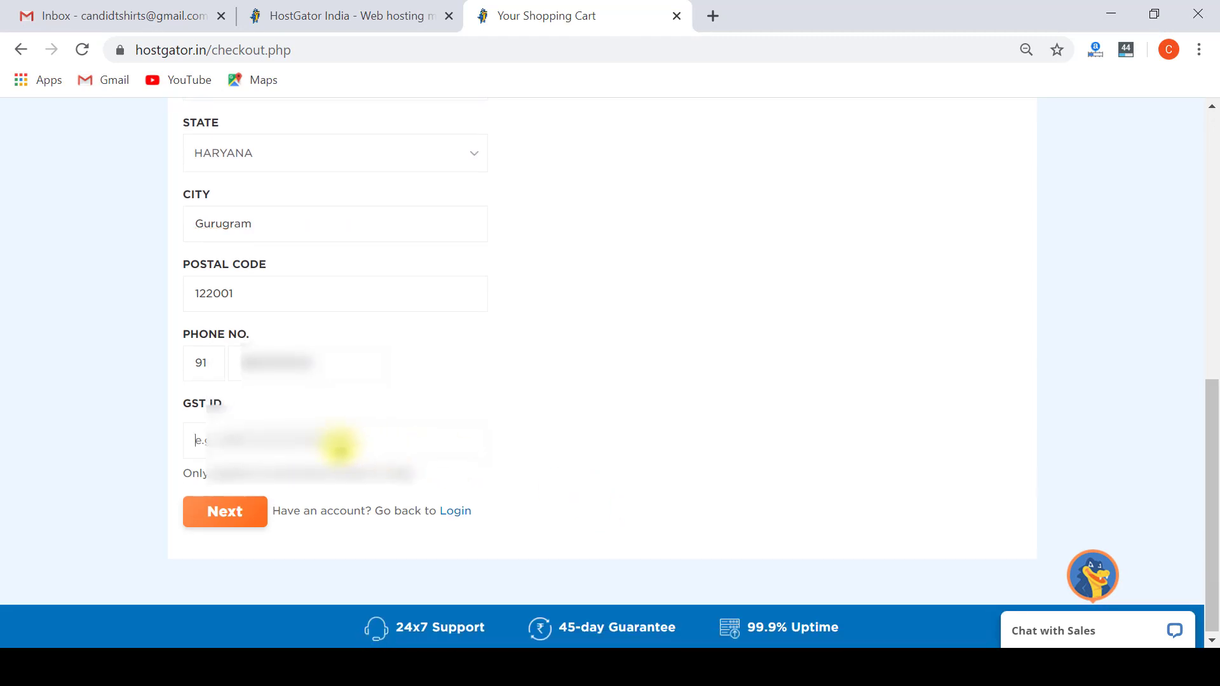
pyautogui.hotkey('ctrl', 'v')
pyautogui.click(230, 518)
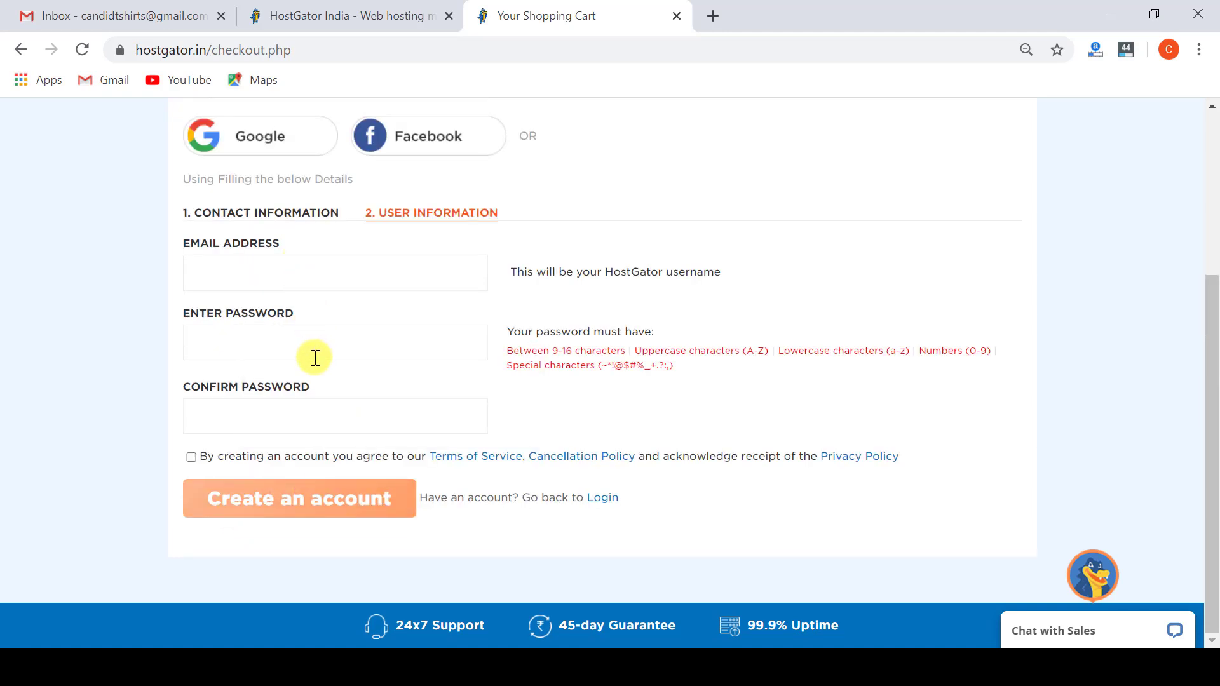
# Enter the account e-mail and password twice, accept the terms, and create the account.
pyautogui.click(236, 278)
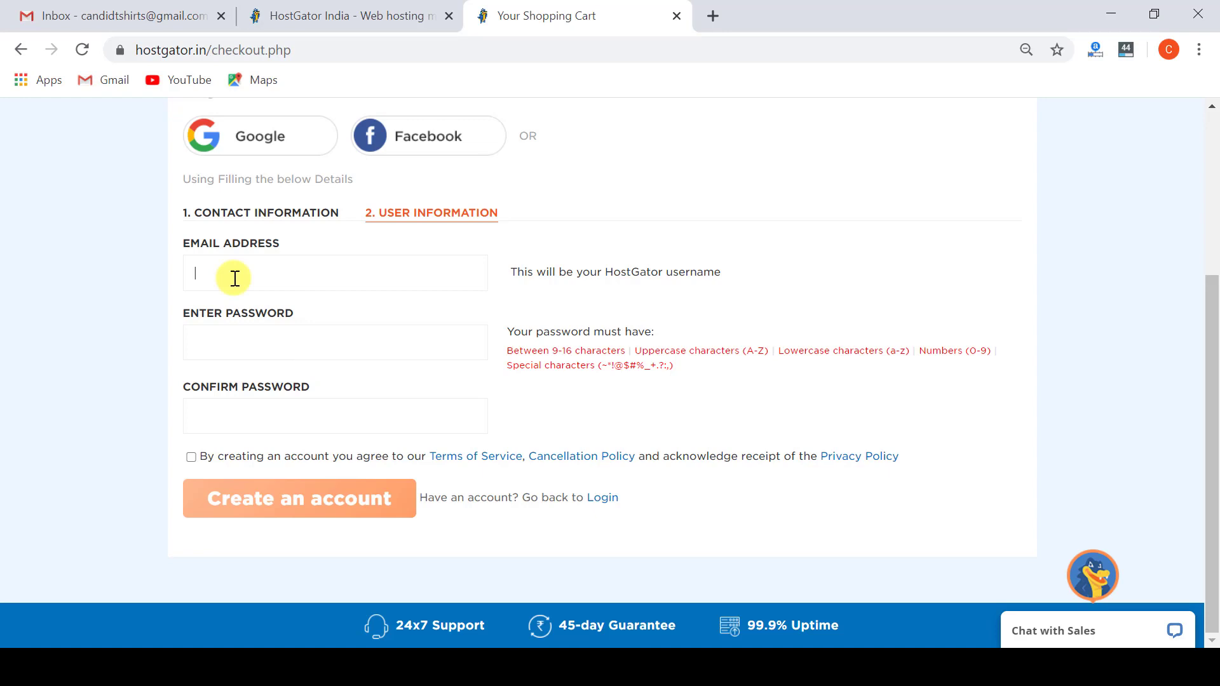
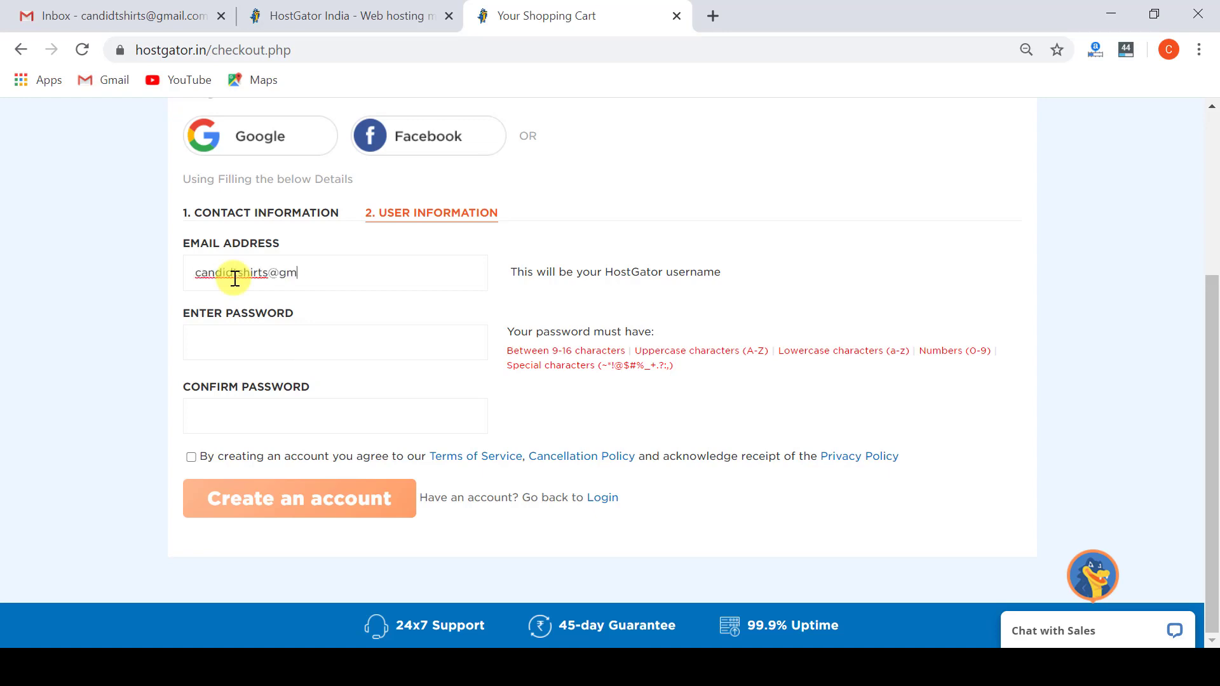
pyautogui.click(240, 340)
pyautogui.write('•••••••••••••••')
pyautogui.click(250, 414)
pyautogui.write('•••••••••••••••')
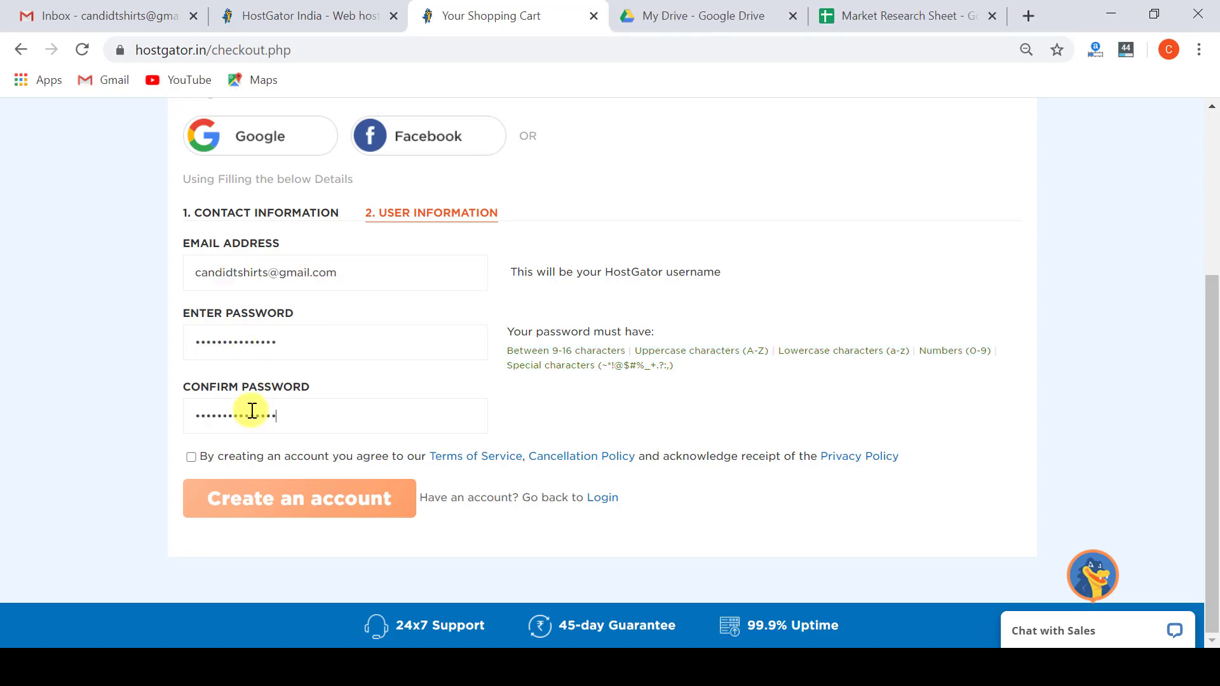
pyautogui.click(191, 457)
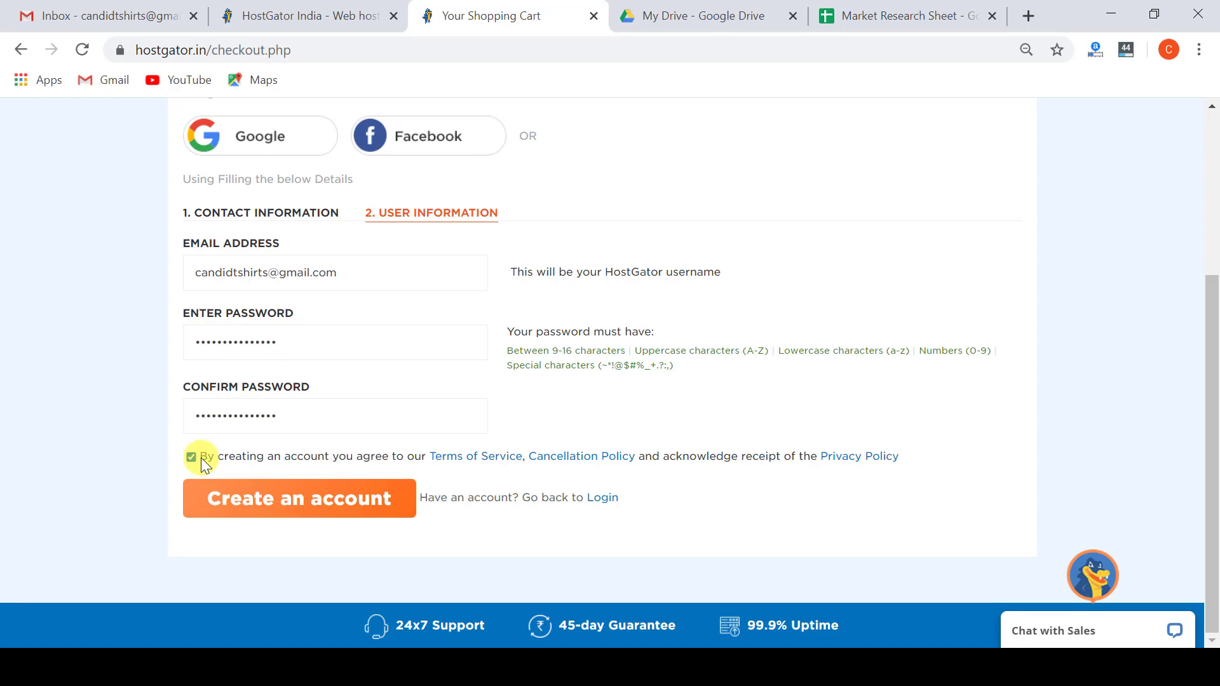
pyautogui.click(286, 502)
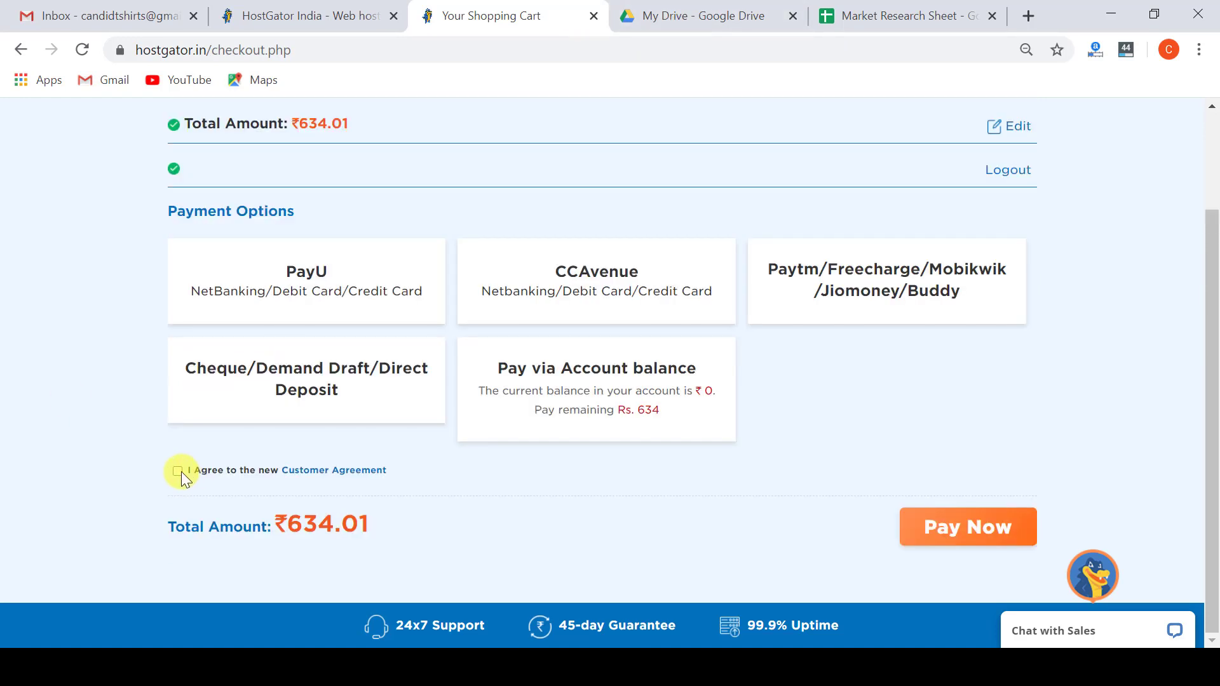
# Pay the ₹634.01 hosting order through the PayU card and netbanking option.
pyautogui.click(305, 292)
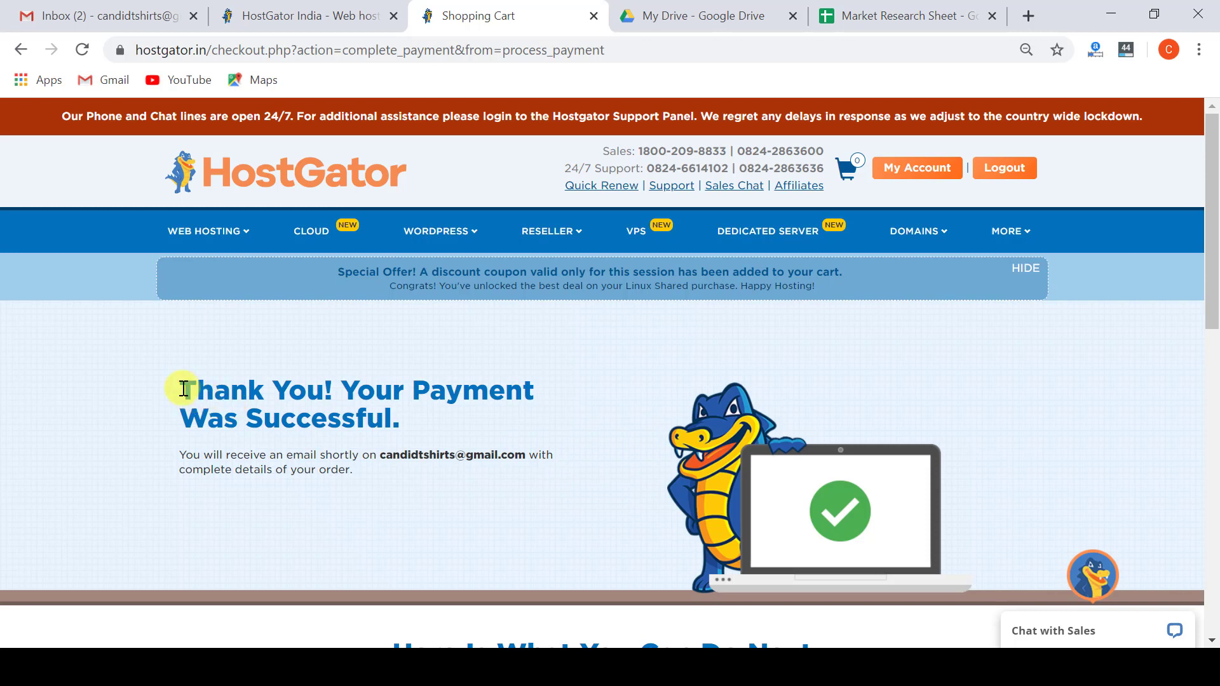
# Highlight the payment success heading, clear it, then go to the My Account customer area.
pyautogui.moveTo(184, 389); pyautogui.dragTo(533, 415)
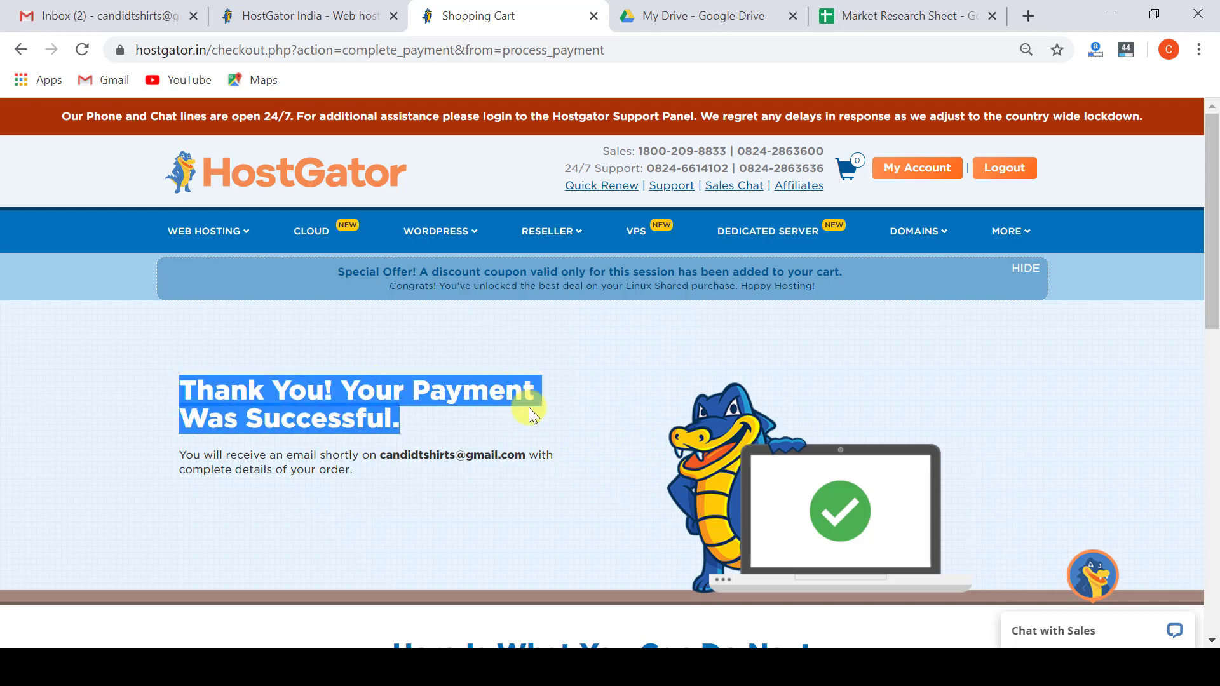
pyautogui.click(529, 411)
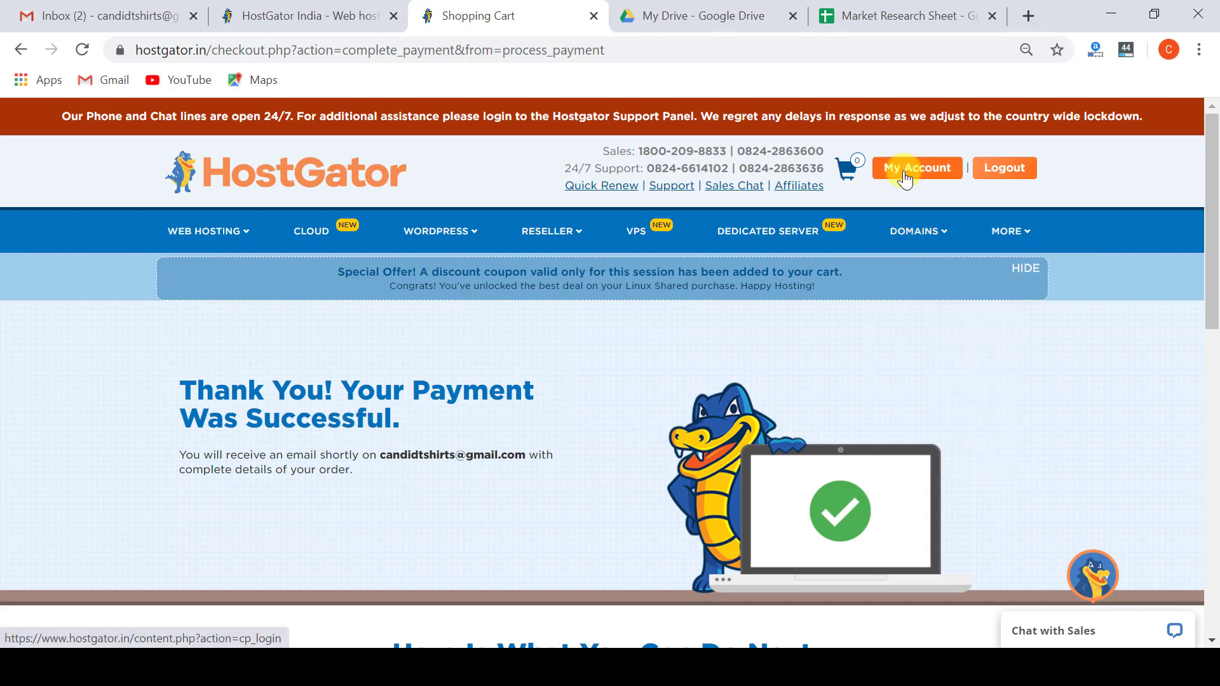
pyautogui.click(925, 180)
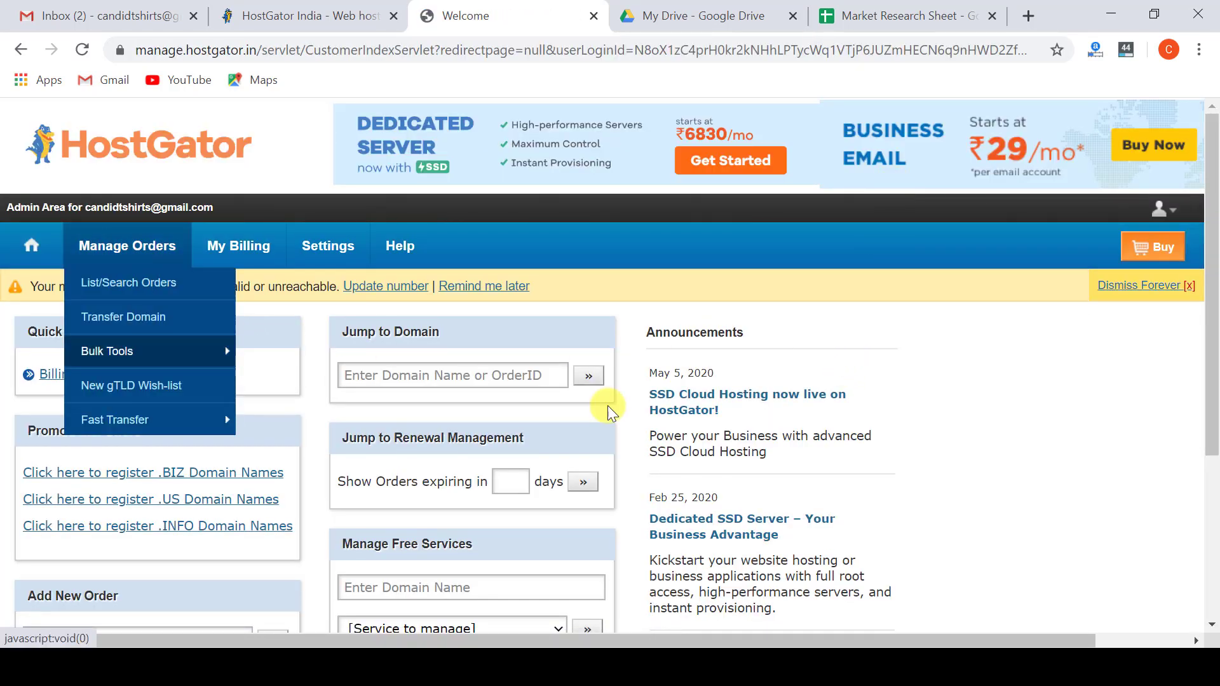
# Open the List of Orders and select the candidtshirts.com domain name.
pyautogui.moveTo(82, 252)
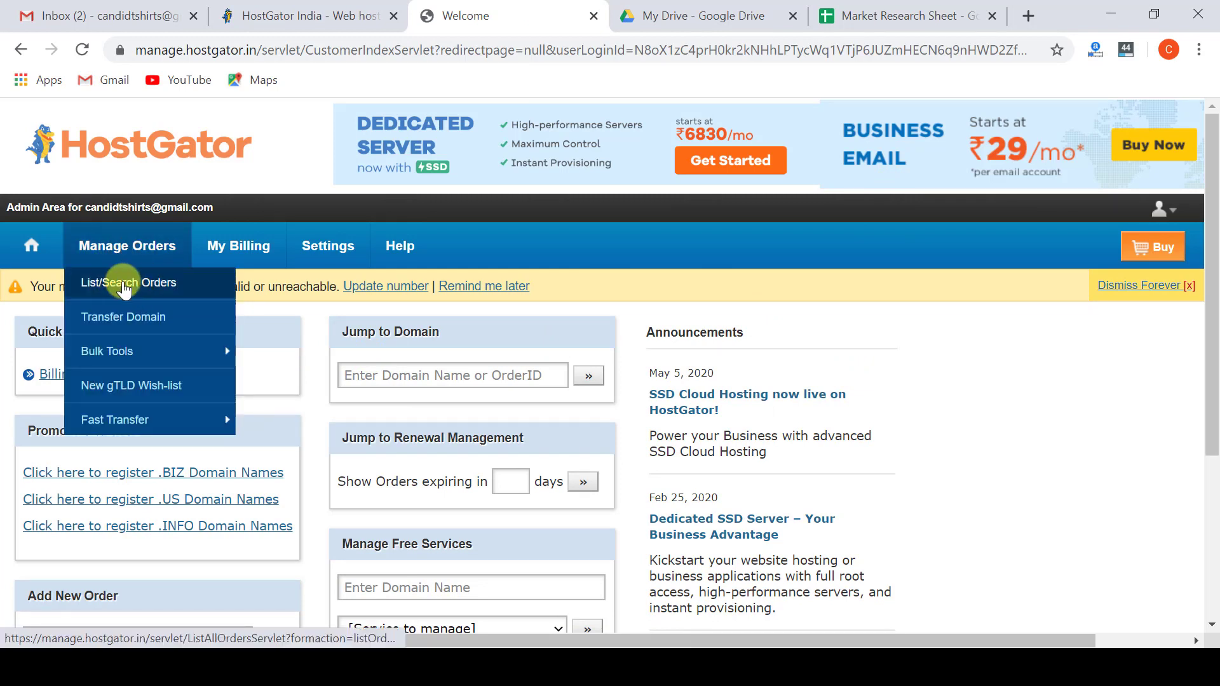
pyautogui.click(124, 290)
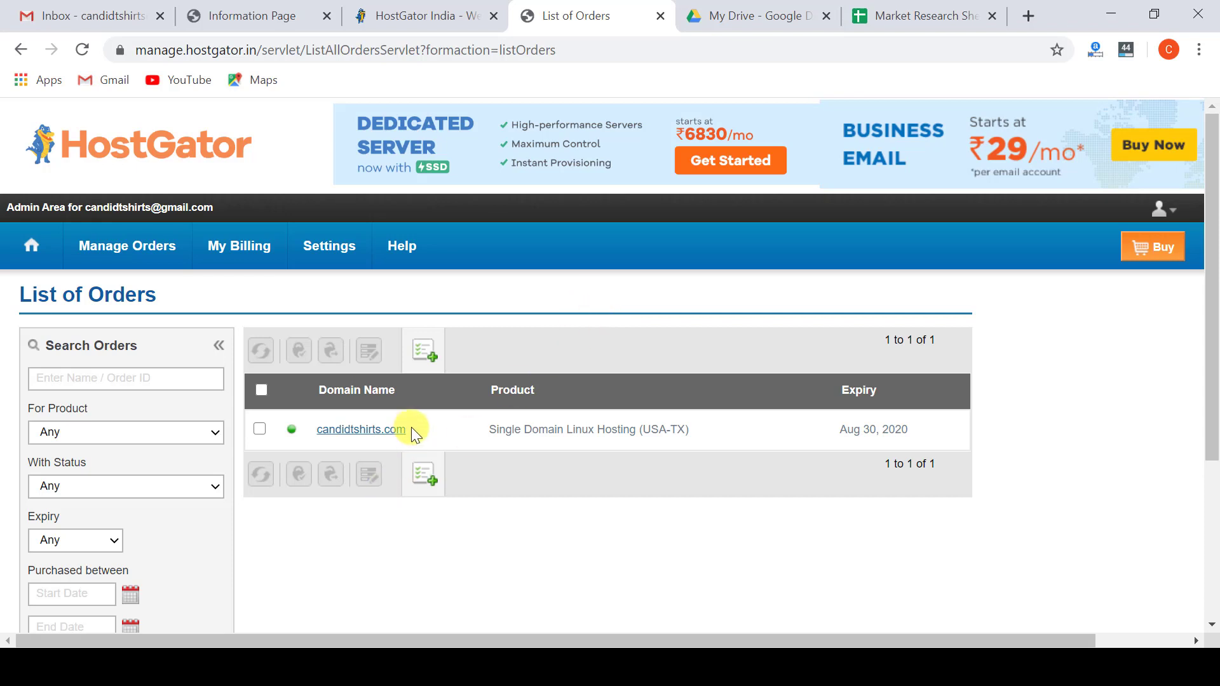
pyautogui.moveTo(411, 427); pyautogui.dragTo(317, 428)
pyautogui.hotkey('ctrl', 'c')
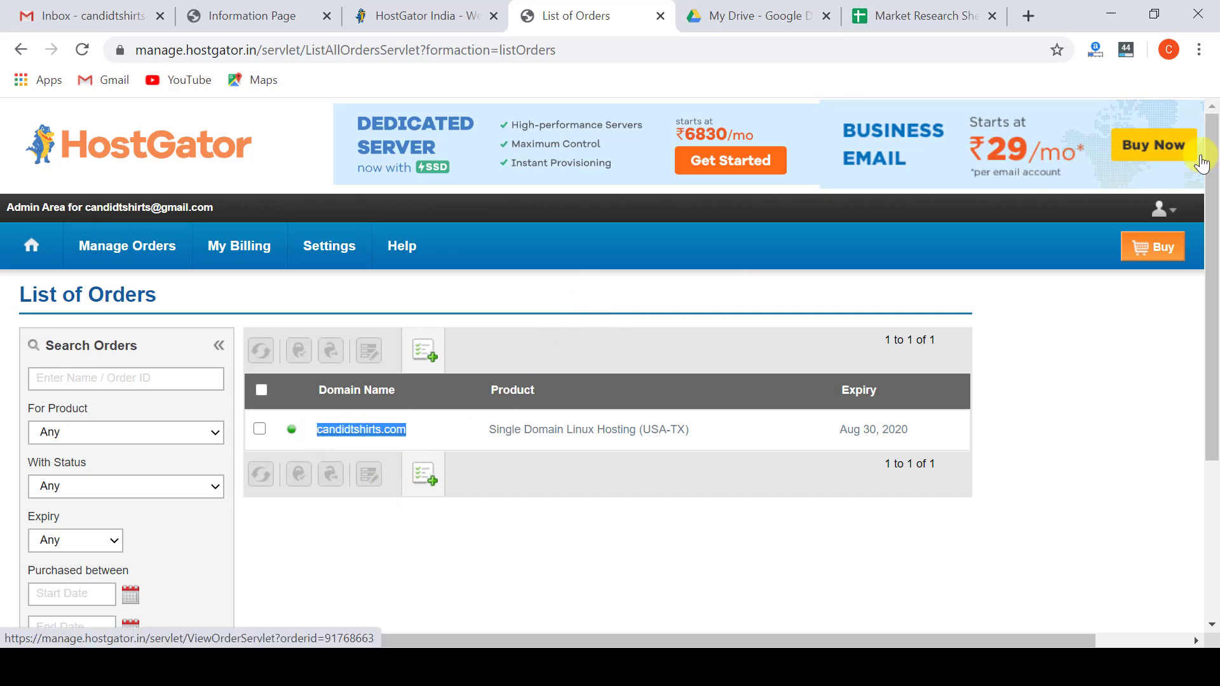
# Load candidtshirts.com in a new browser tab.
pyautogui.click(1028, 15)
pyautogui.hotkey('ctrl', 'v')
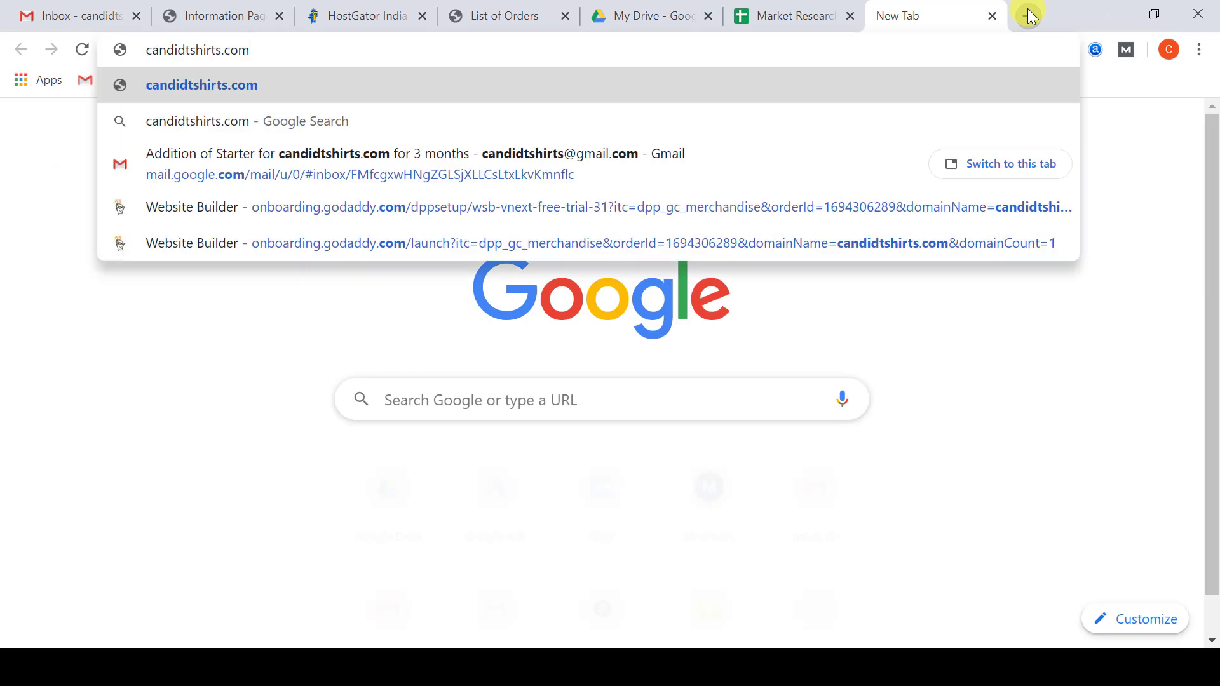
pyautogui.press('Return')
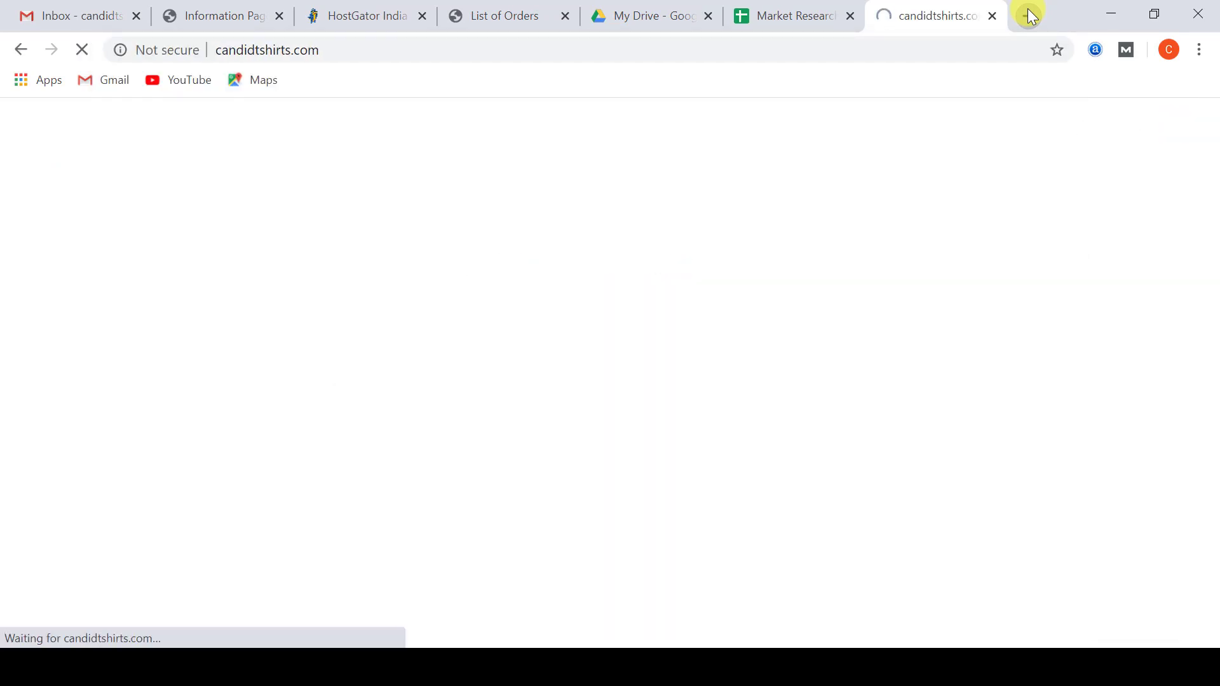